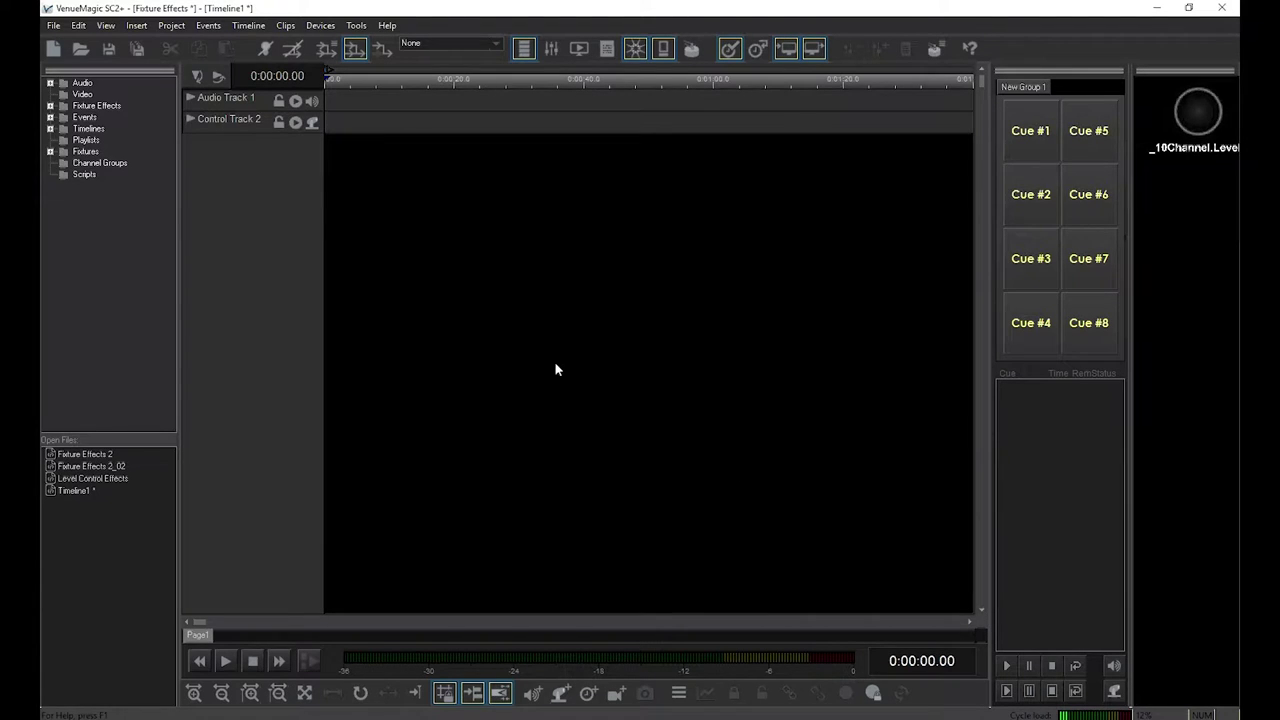
Drag Castle Monologue from AudioLib > Music > Dark Castle onto Audio Track 1 and expand its waveform
left_click(51, 83)
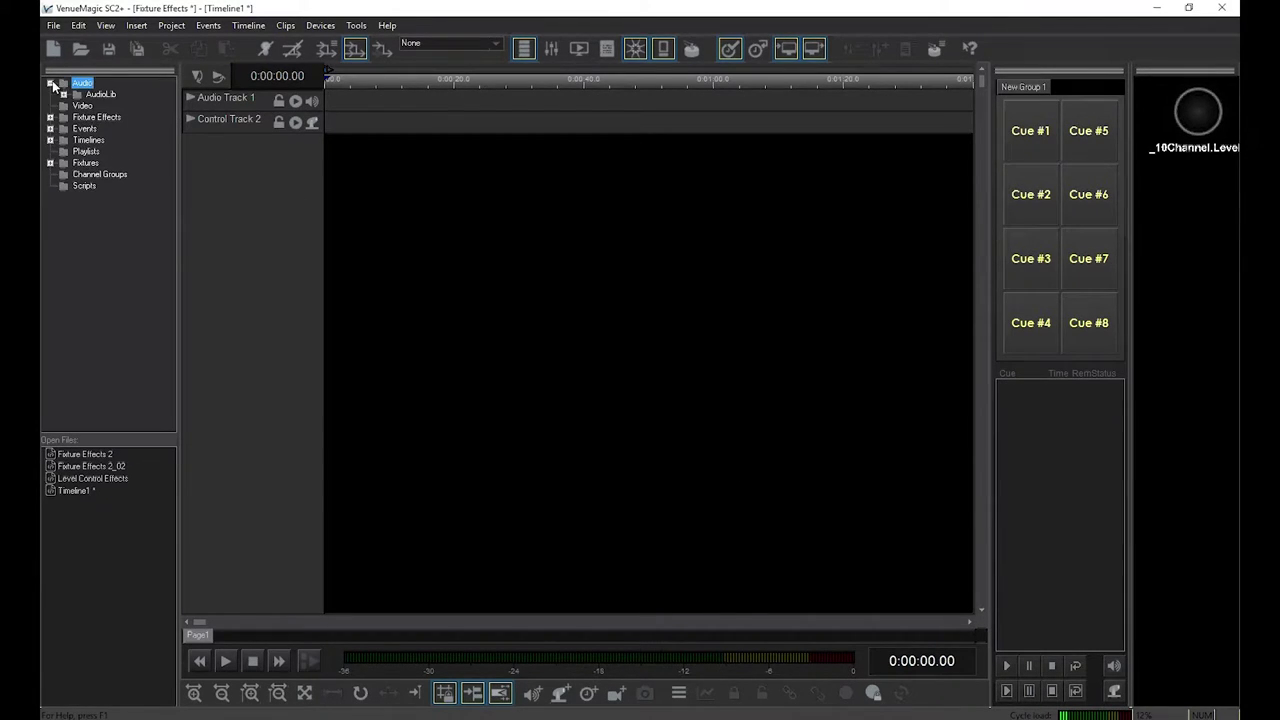
left_click(64, 95)
left_click(77, 106)
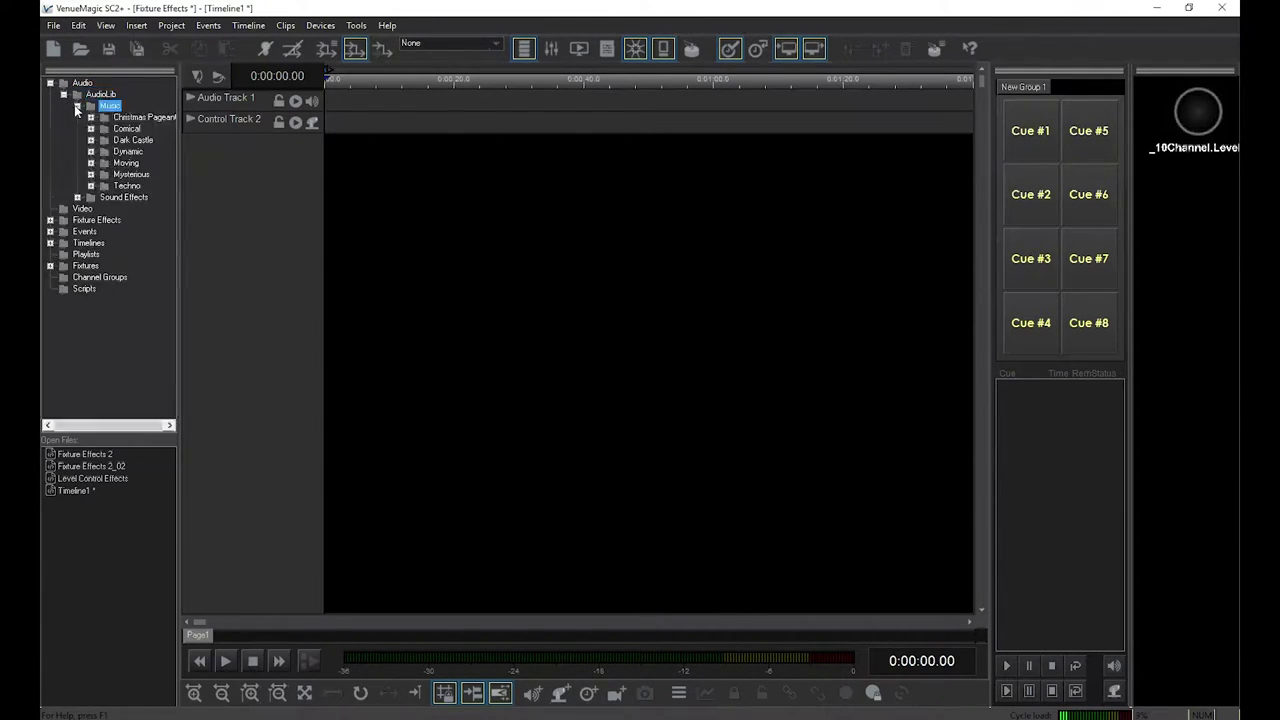
left_click(92, 140)
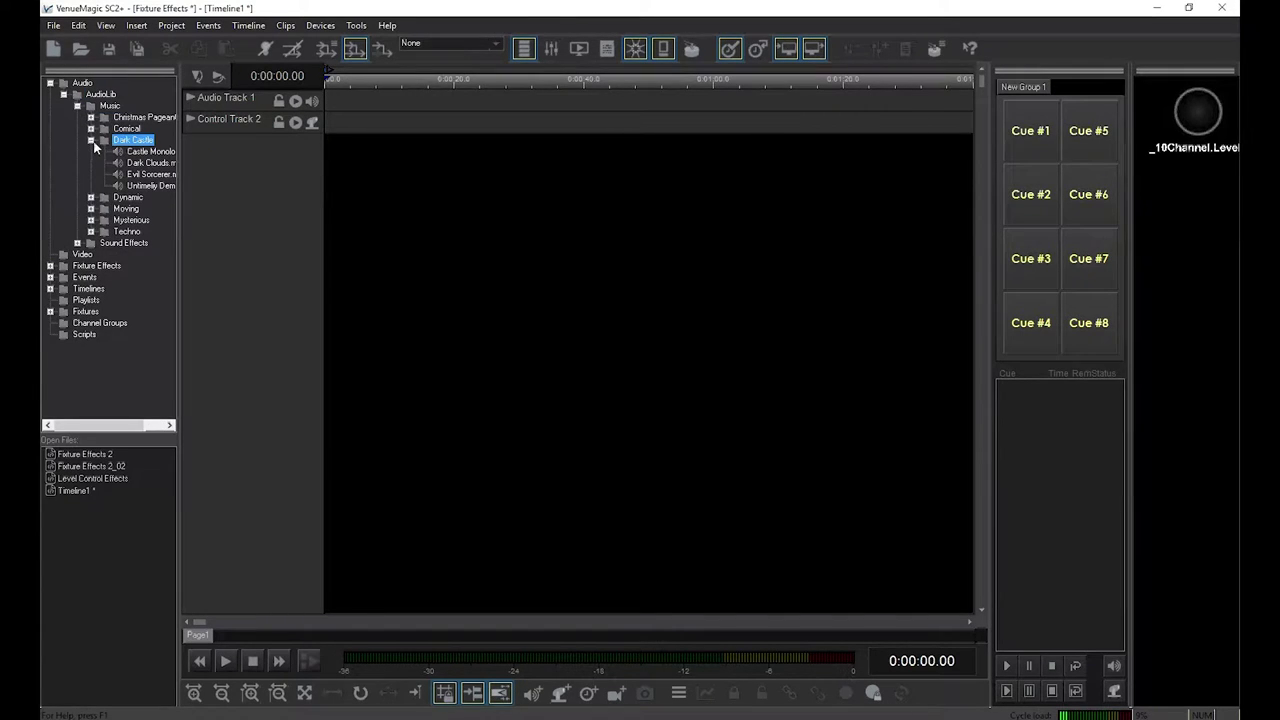
left_click_drag(148, 151, 370, 95)
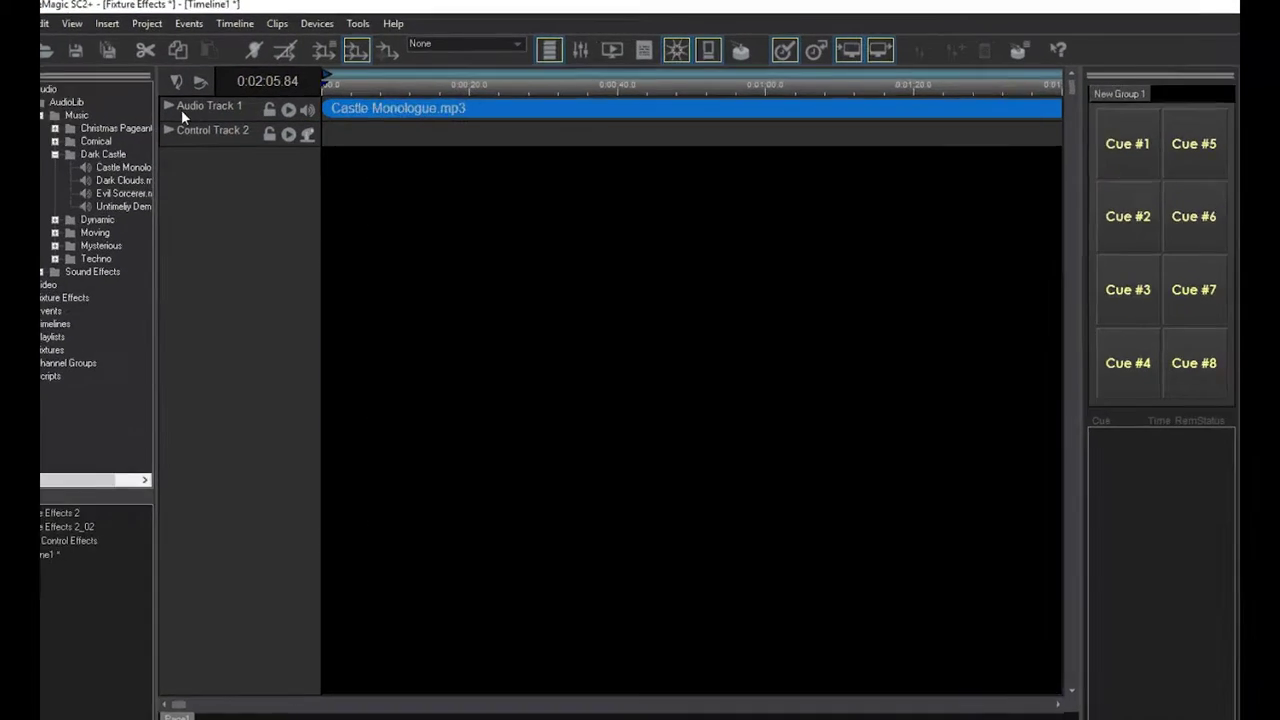
left_click(168, 105)
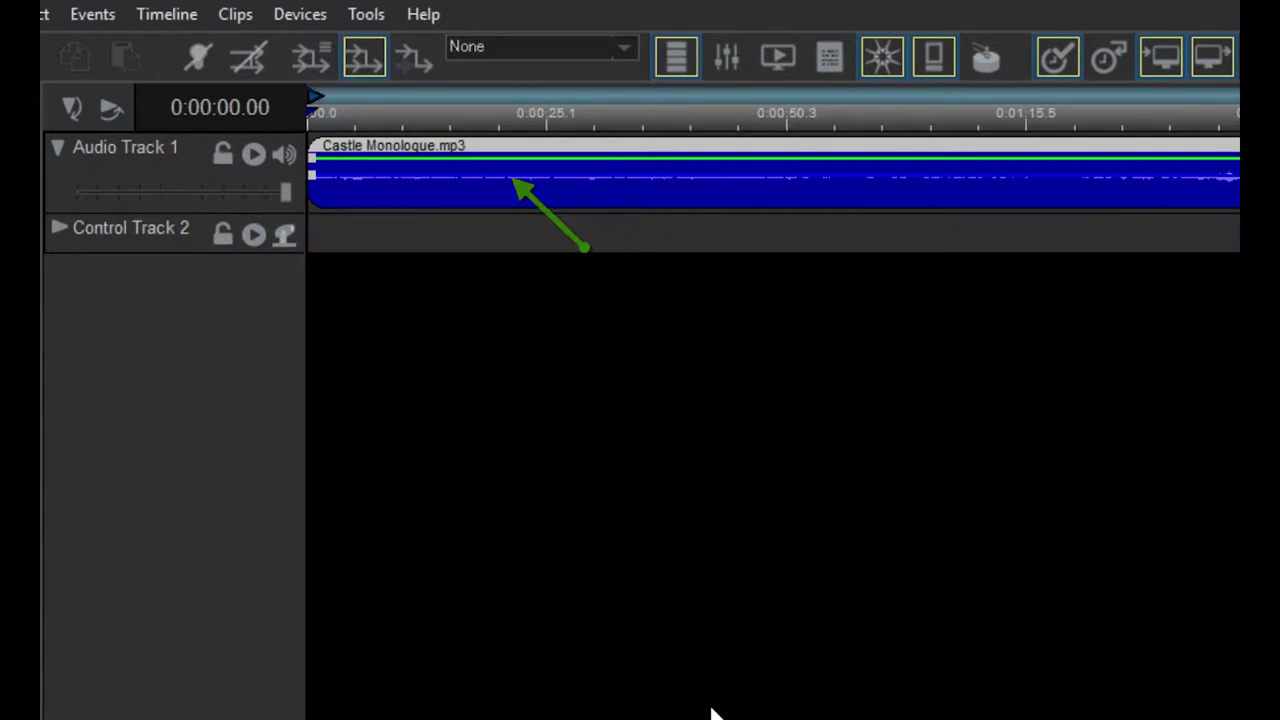
Open Edit Envelope for the Castle Monologue clip and select the Volume envelope
right_click(592, 209)
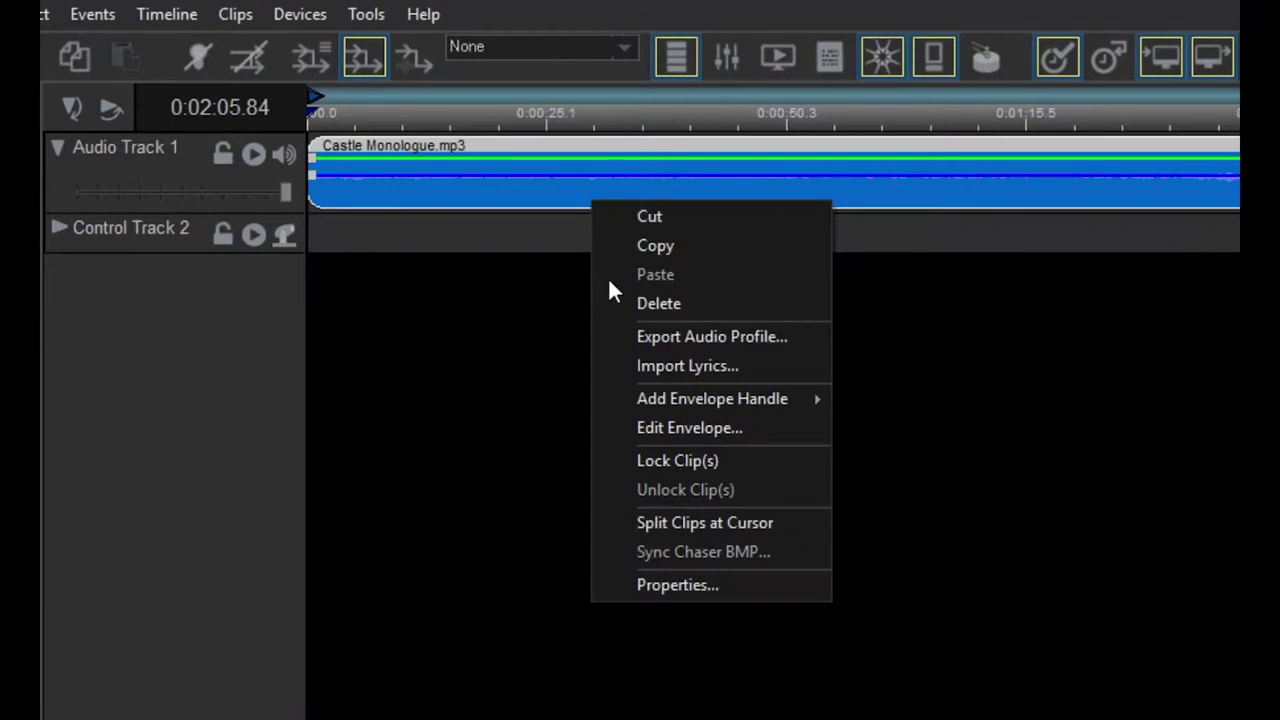
left_click(641, 425)
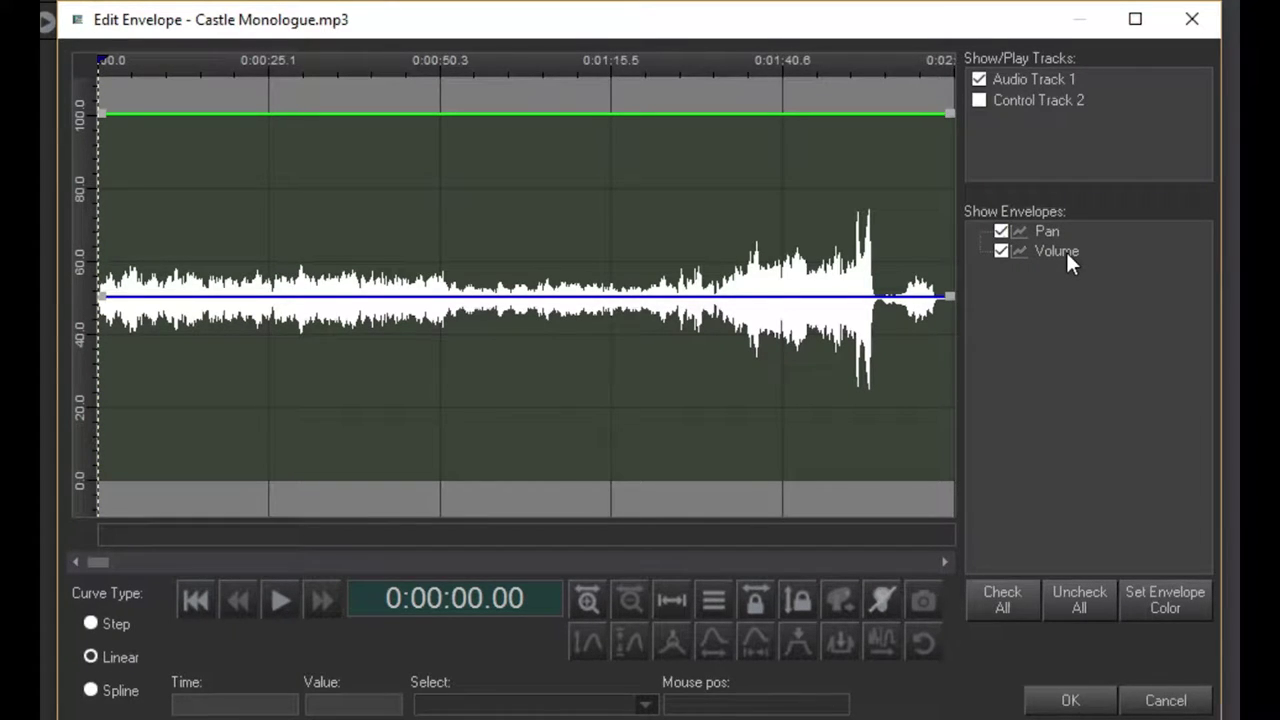
left_click(1056, 251)
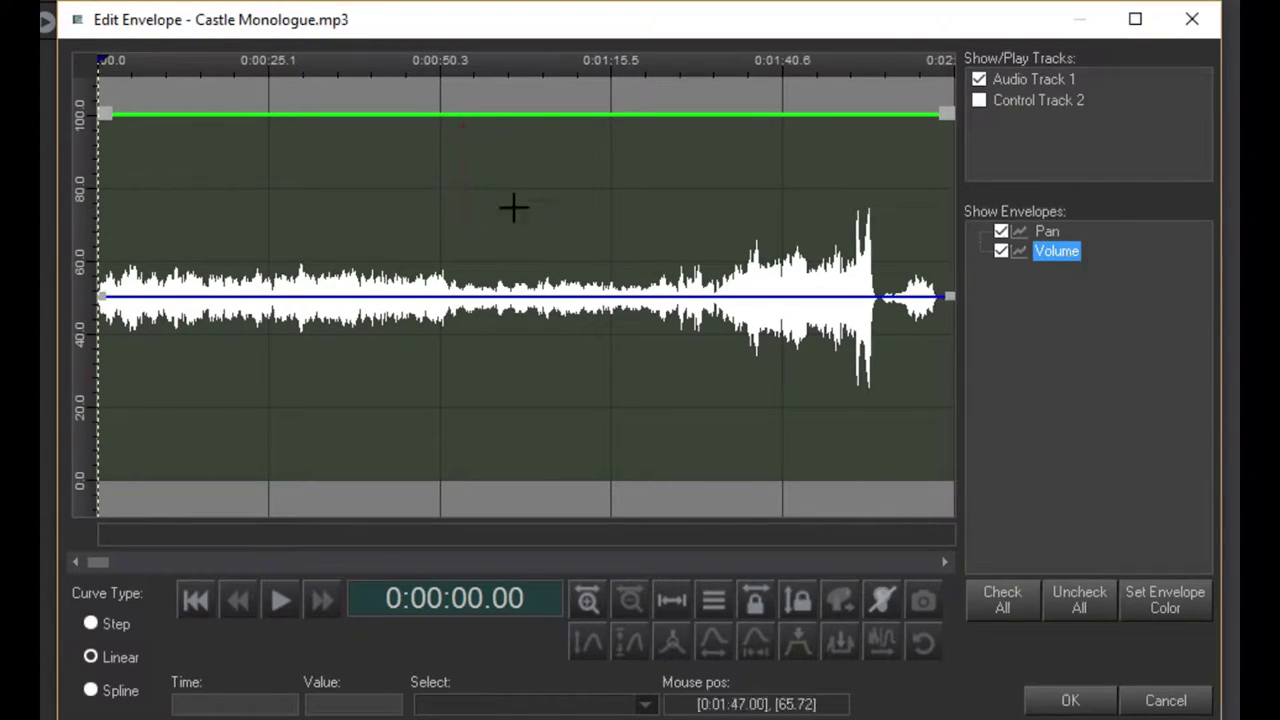
Add a Step volume point near 7.58, return to 100 at 0:00:06.53, and preview playback
left_click(123, 118)
left_click_drag(123, 118, 116, 452)
left_click(91, 624)
left_click_drag(146, 114, 141, 113)
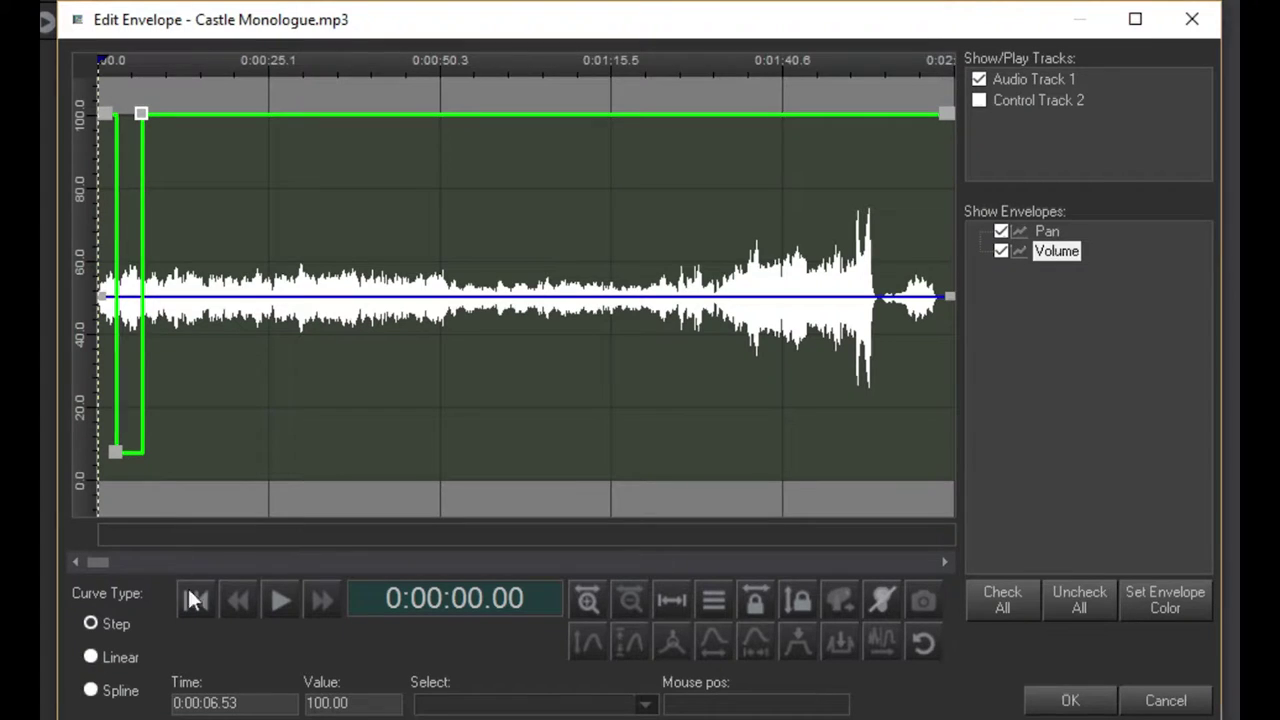
left_click(287, 596)
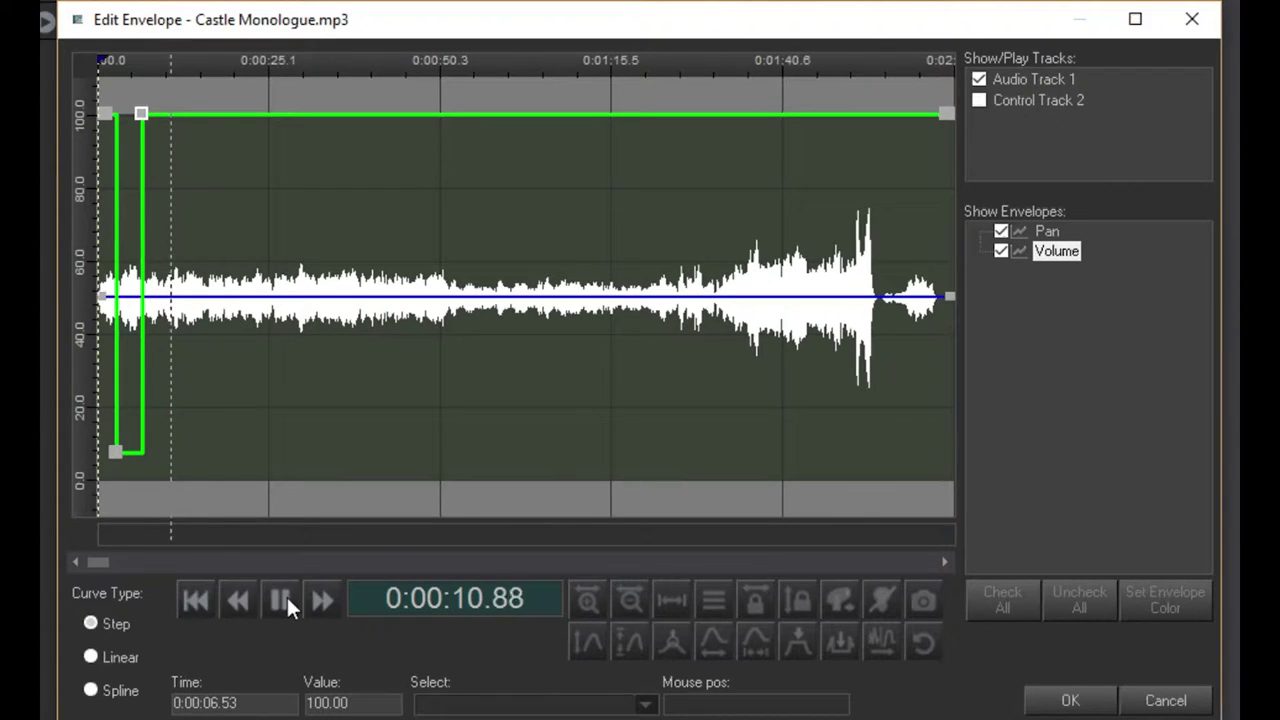
left_click(284, 597)
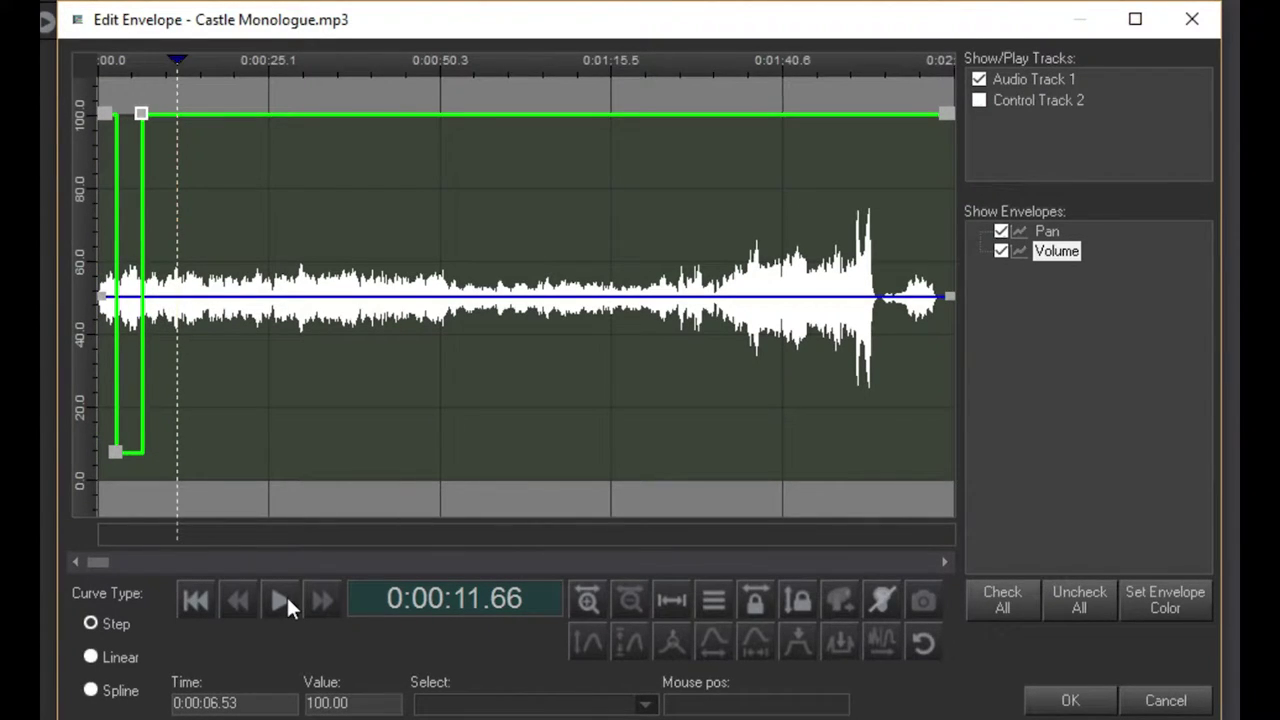
On the Pan envelope, add a point raised to 100 and a point at 0 at 0:00:16.66
left_click(1045, 230)
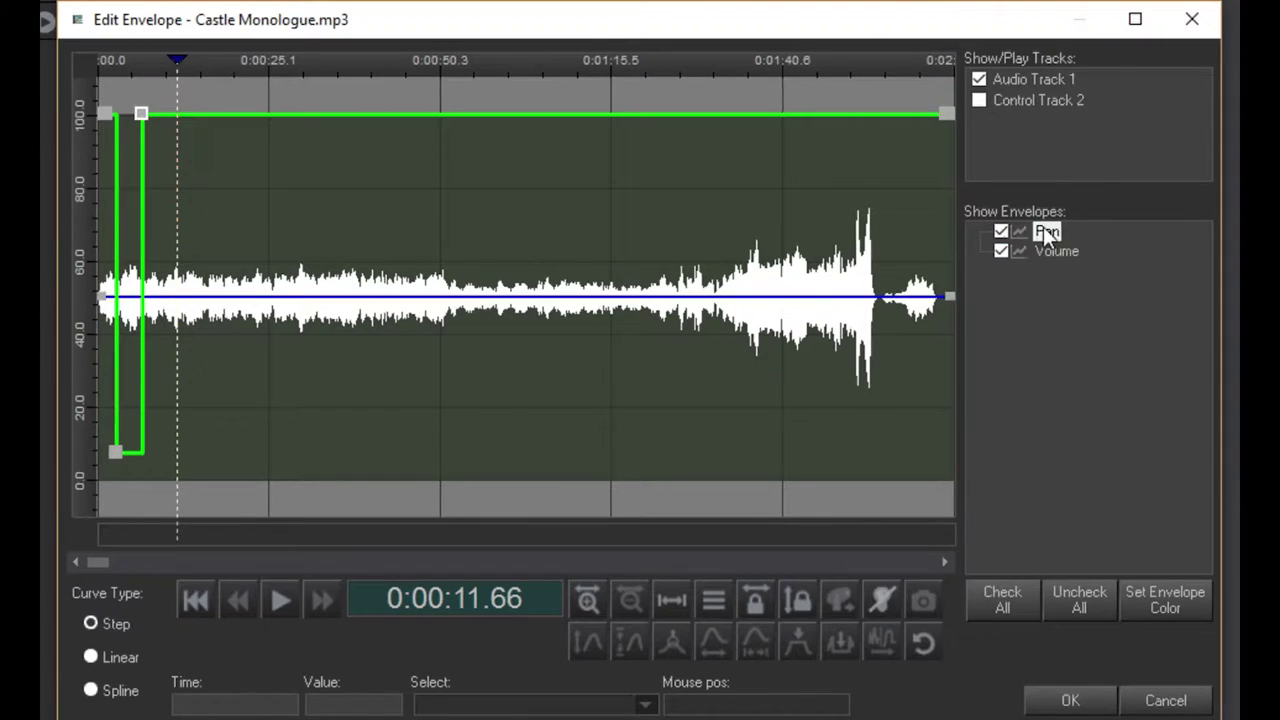
left_click(206, 157)
left_click_drag(206, 157, 189, 112)
left_click(222, 476)
left_click_drag(222, 476, 210, 497)
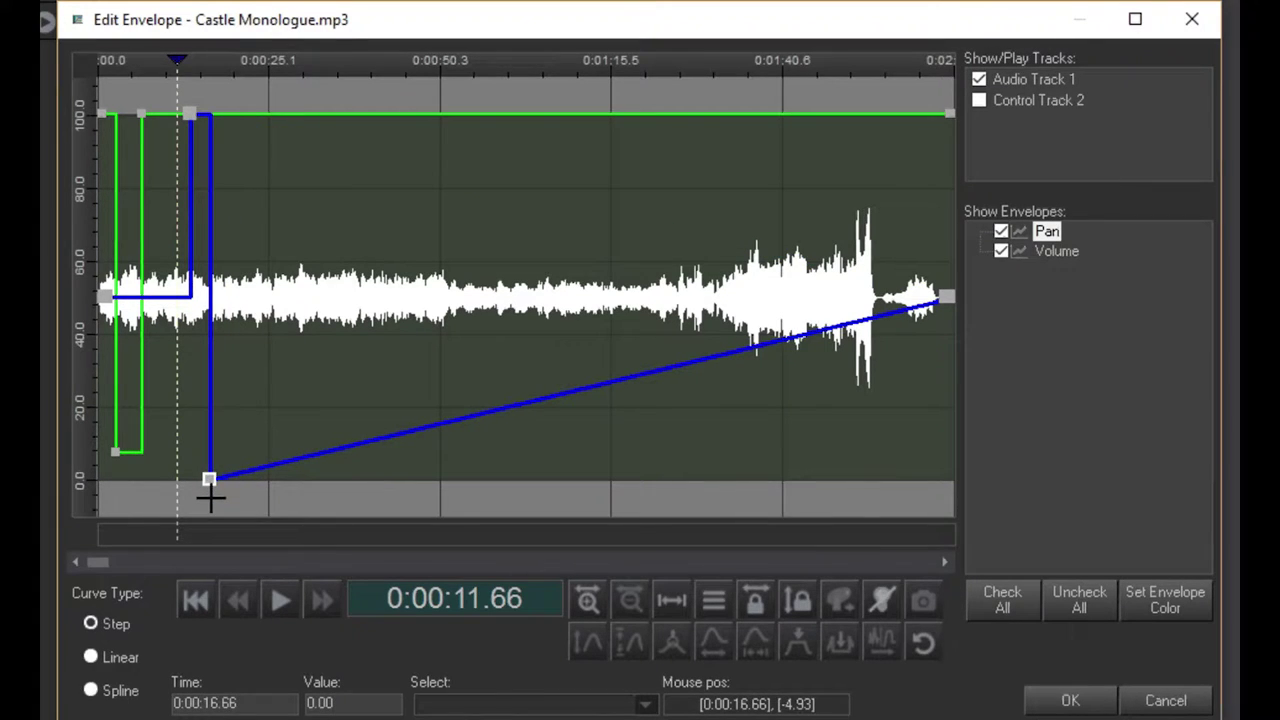
Add a Linear ramp back to Pan 100 at 0:00:21.56 and preview the pan changes
left_click(274, 132)
left_click_drag(274, 132, 263, 114)
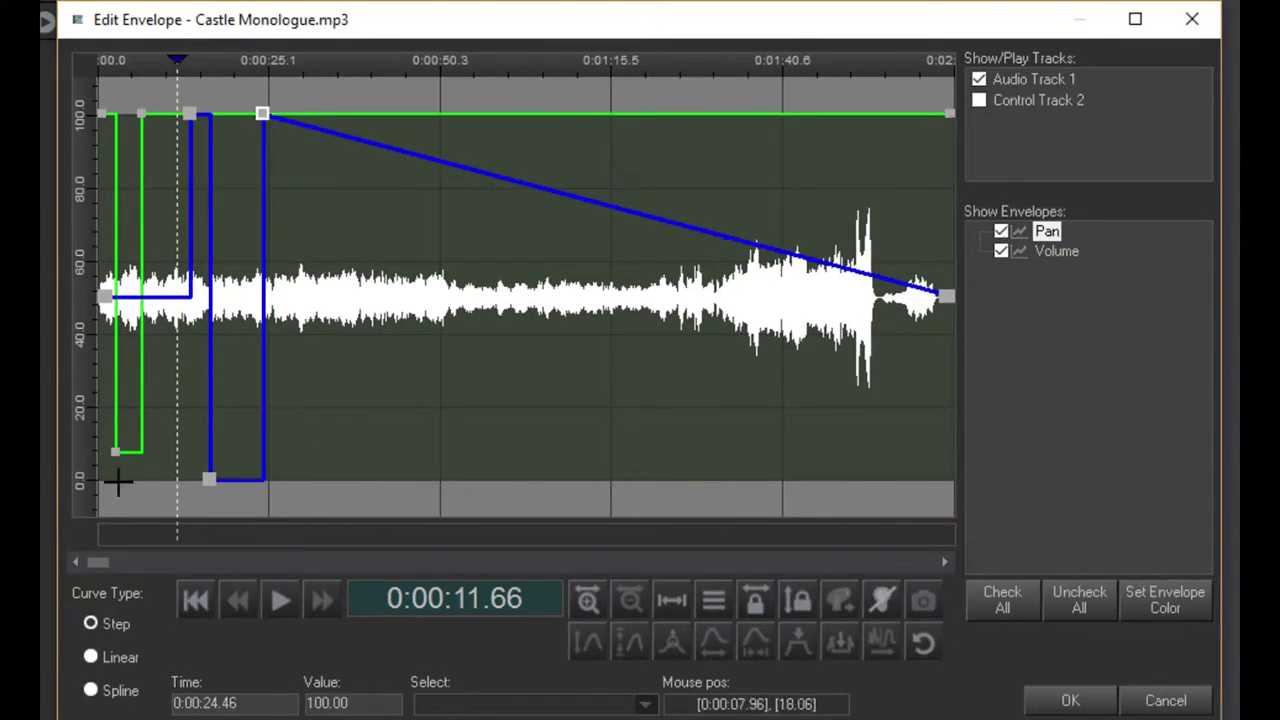
left_click(91, 657)
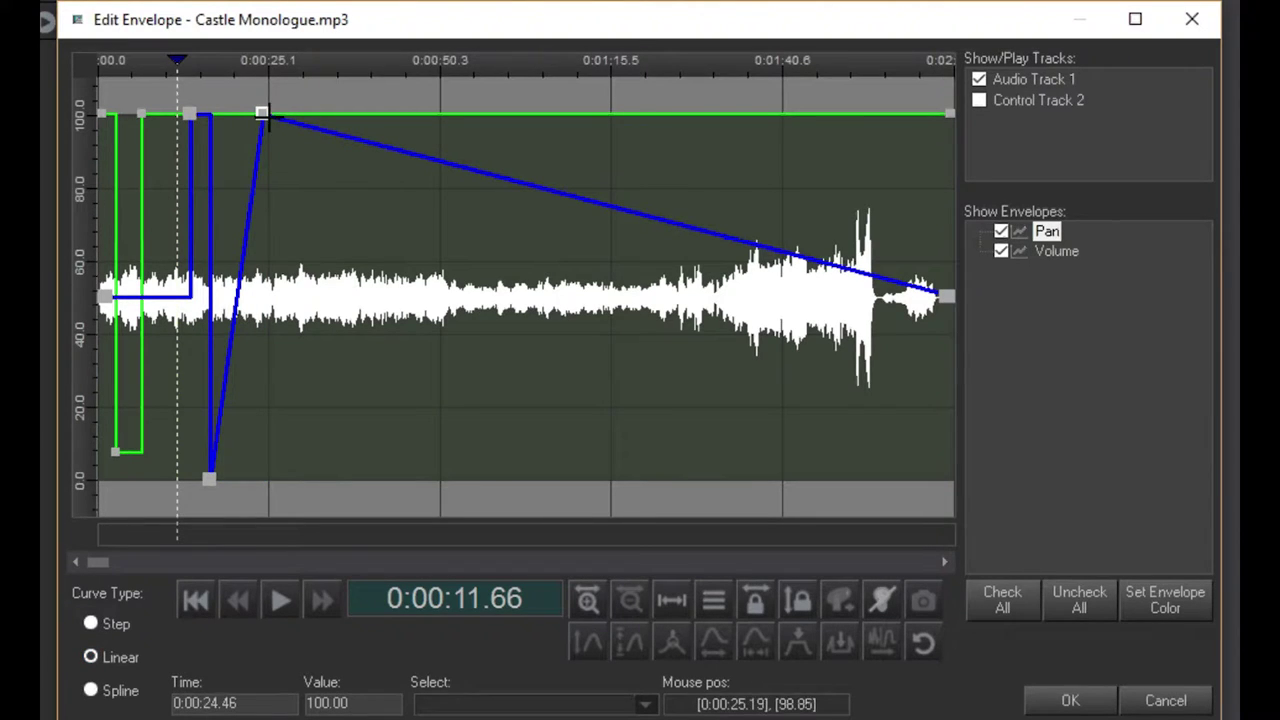
left_click_drag(262, 115, 243, 113)
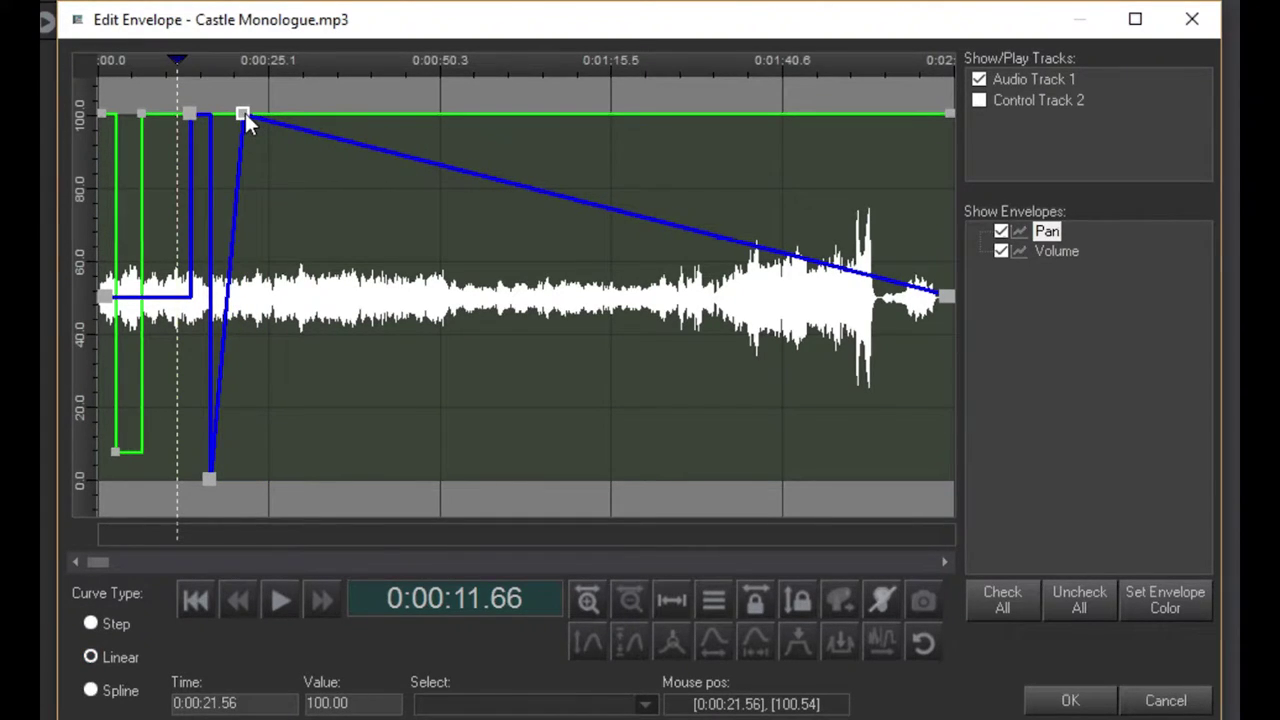
left_click(280, 598)
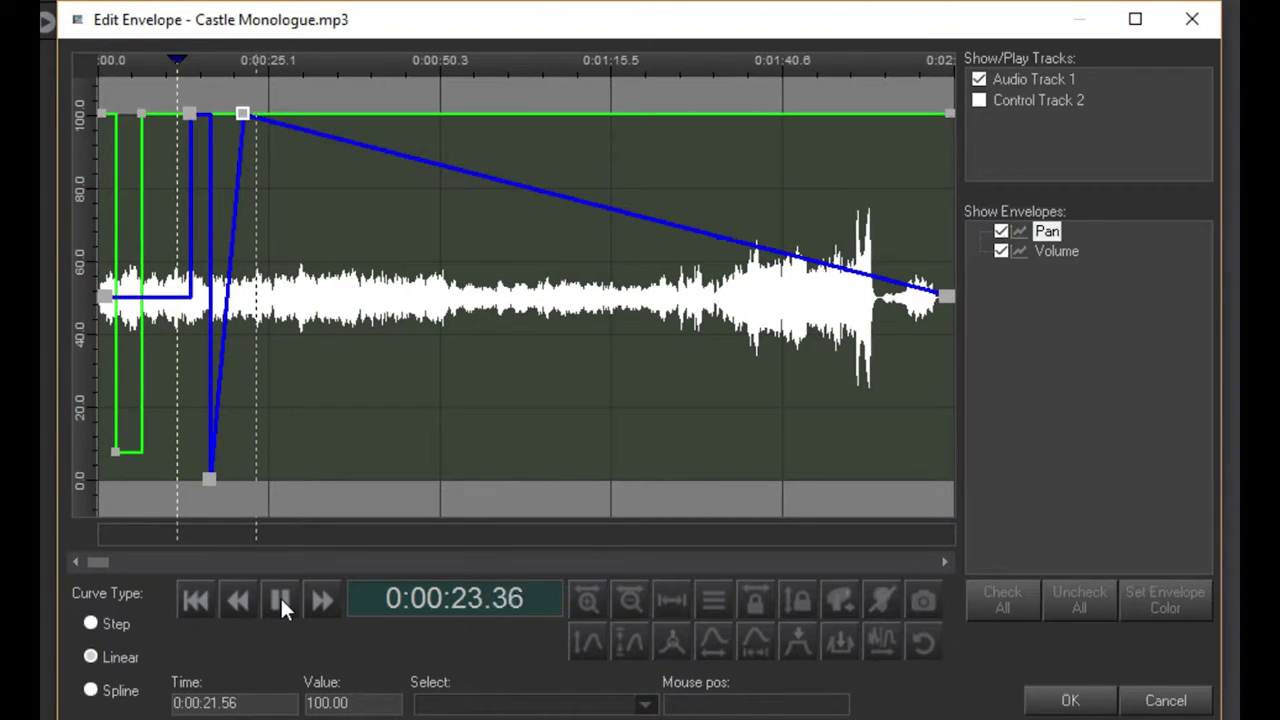
left_click(280, 597)
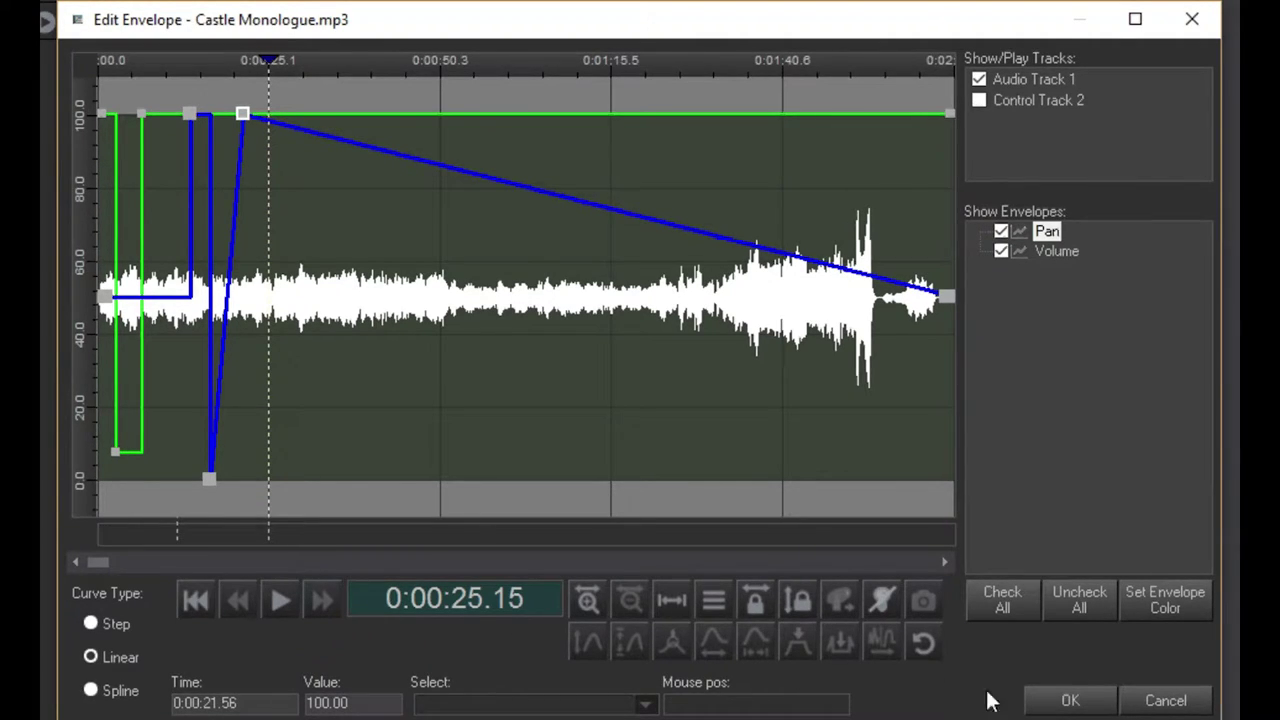
Apply the envelopes, then in the clip's Audio properties tick Enable sound fx and open Setup Sound FX
left_click(1066, 700)
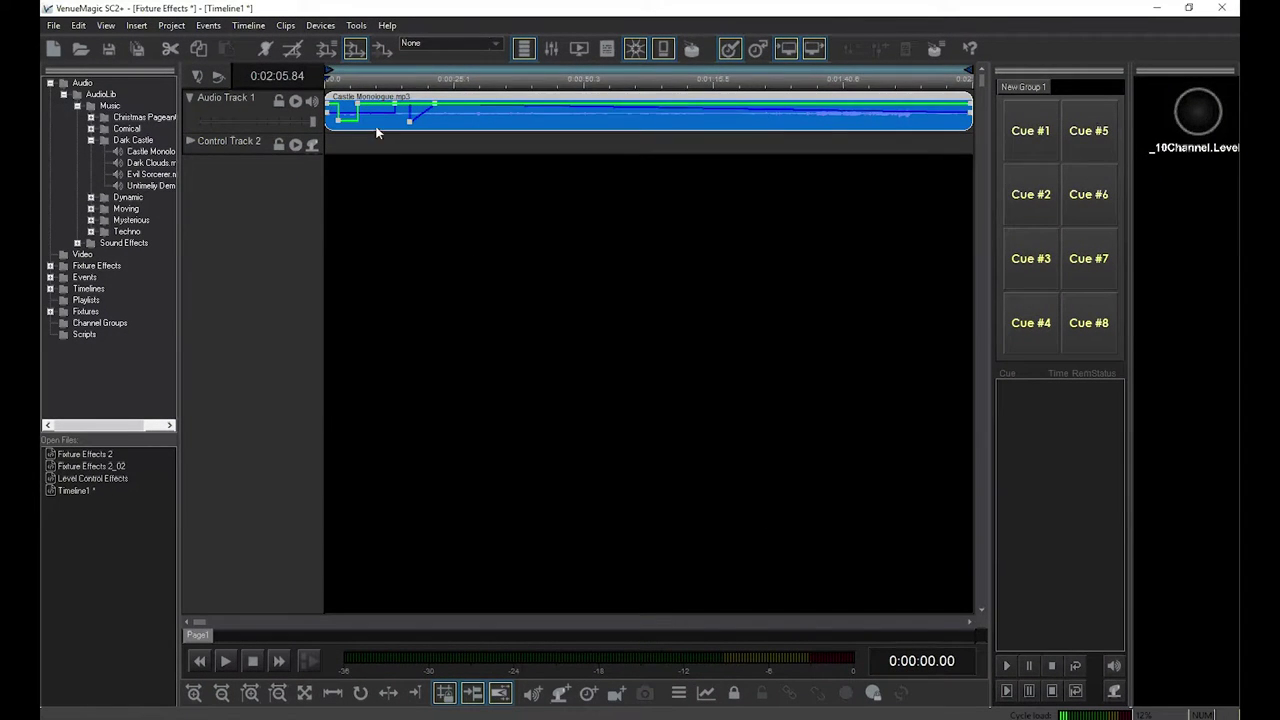
double_click(376, 128)
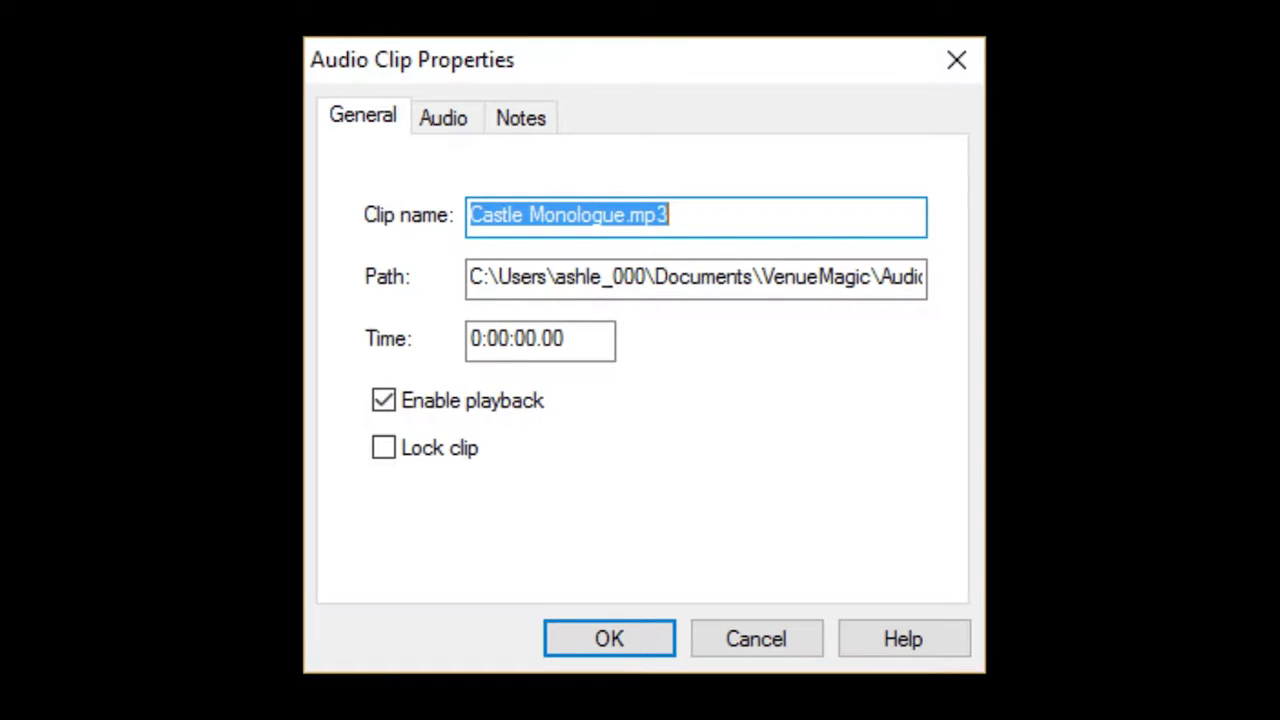
left_click(440, 118)
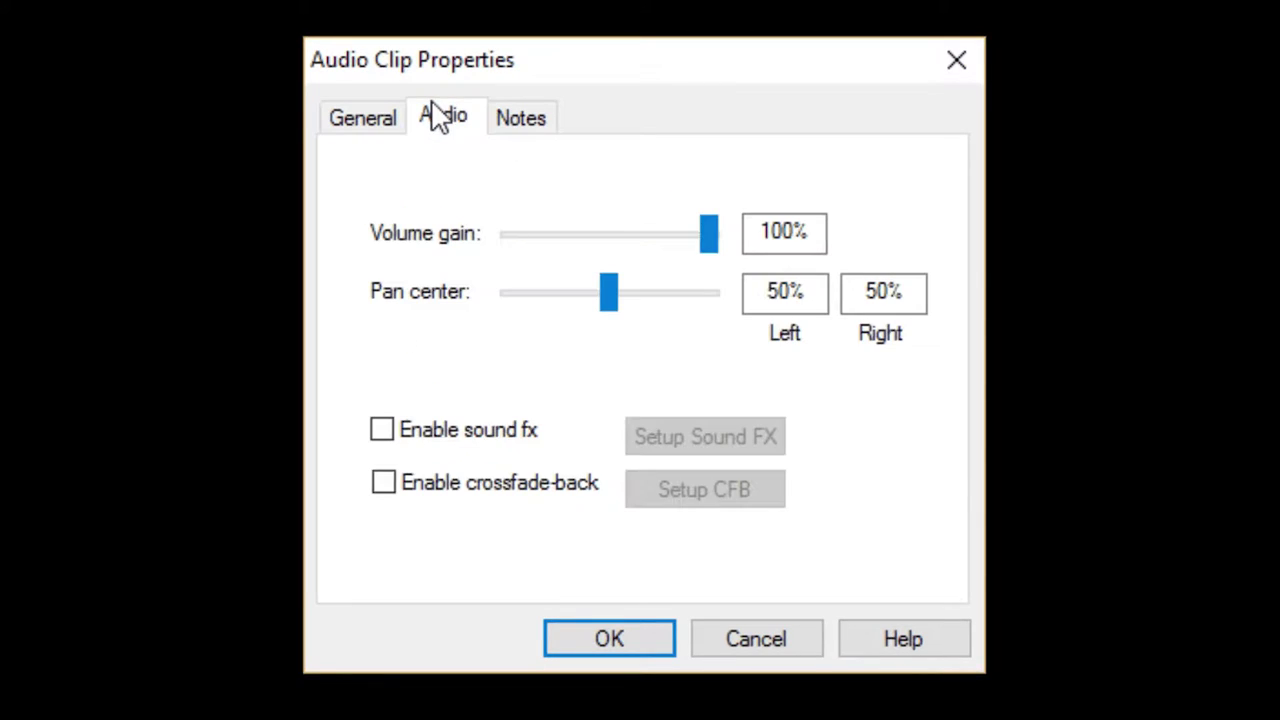
left_click(392, 428)
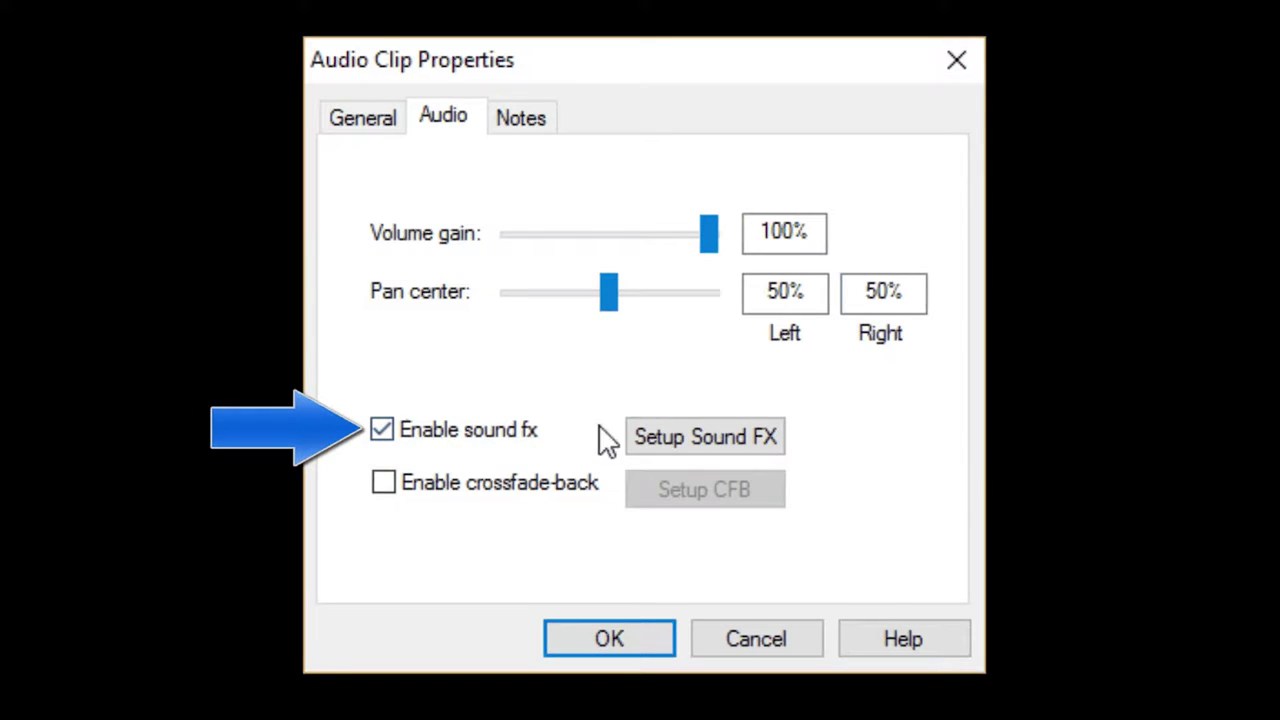
left_click(660, 440)
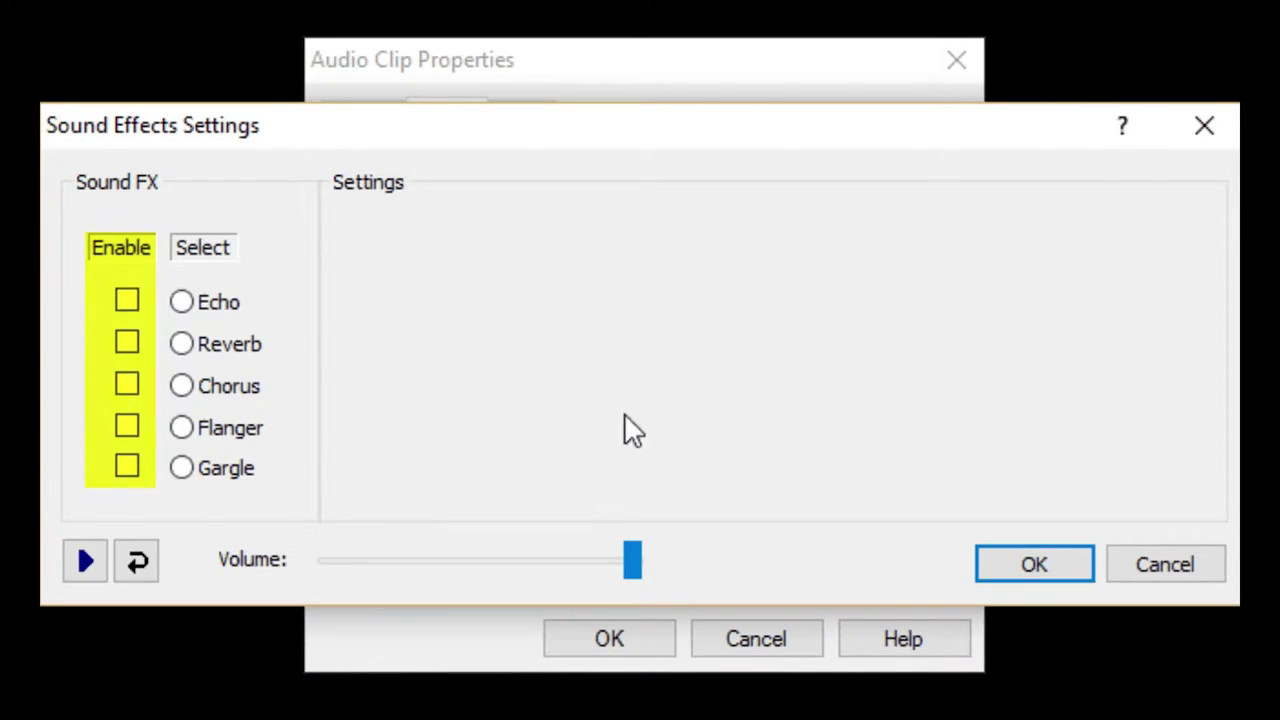
Enable Echo and, while previewing, sweep Wet/Dry Mix up to 100 and back down to about 49.4
left_click(128, 303)
left_click(201, 312)
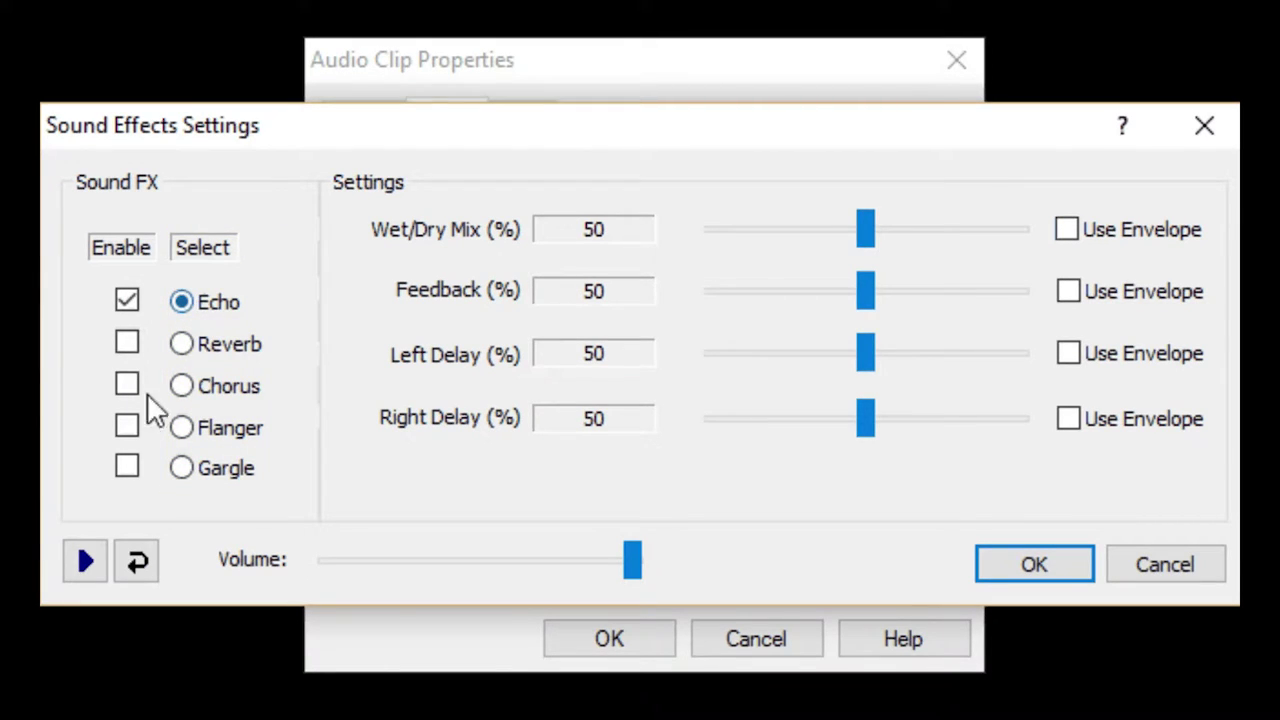
left_click(82, 564)
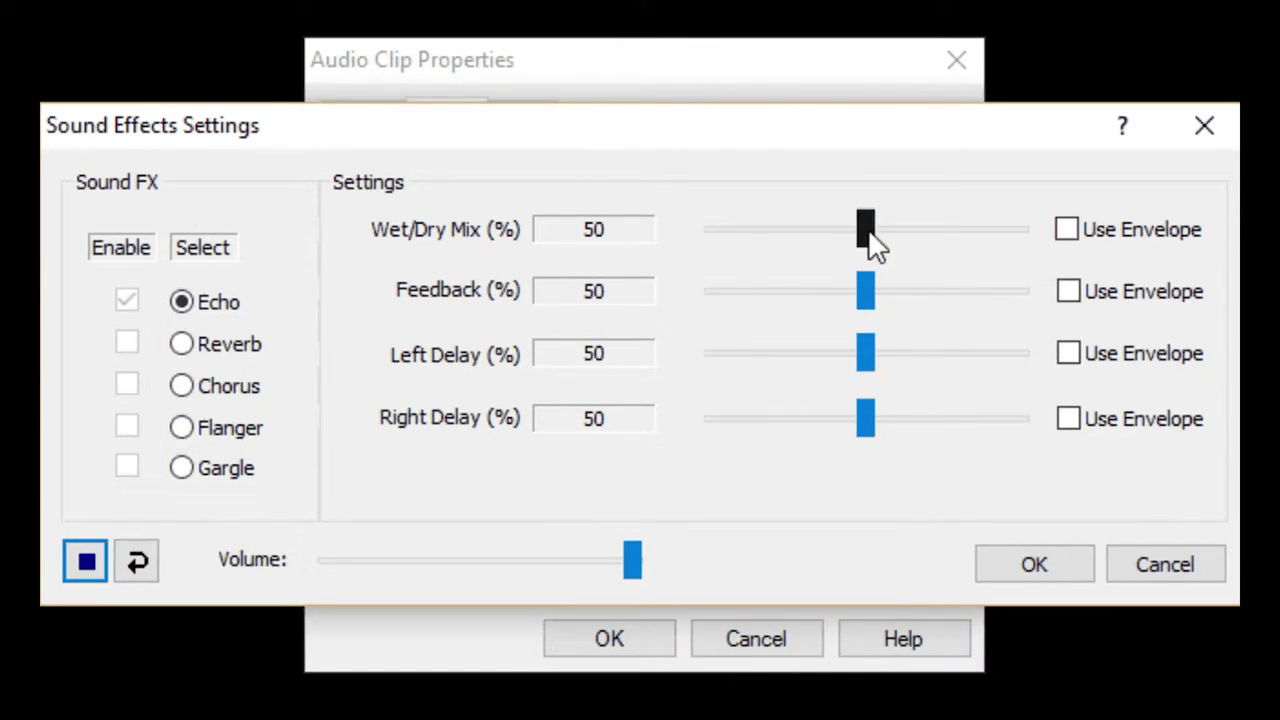
left_click_drag(869, 237, 968, 228)
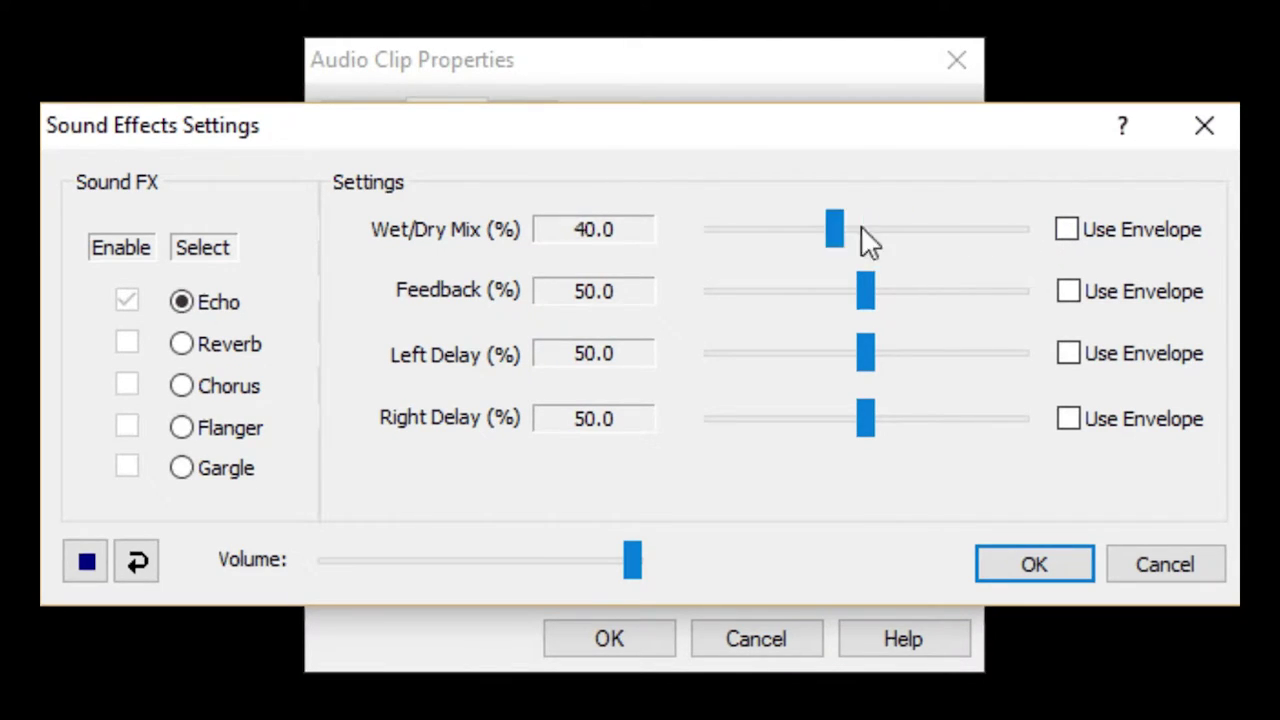
mouse_move(840, 236)
left_mouse_down()
mouse_move(709, 232)
mouse_move(865, 238)
left_mouse_up()
Stop the preview and tick Use Envelope for both Echo Wet/Dry Mix and Feedback
left_click(85, 565)
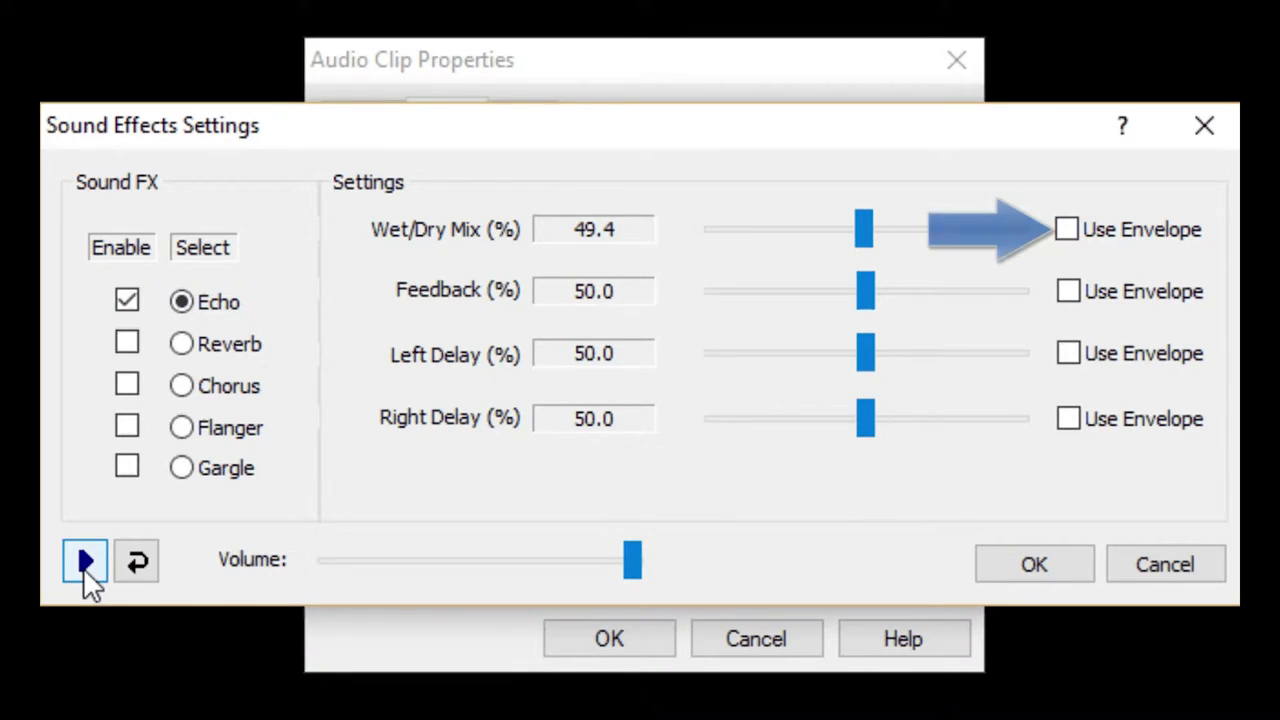
left_click(1066, 232)
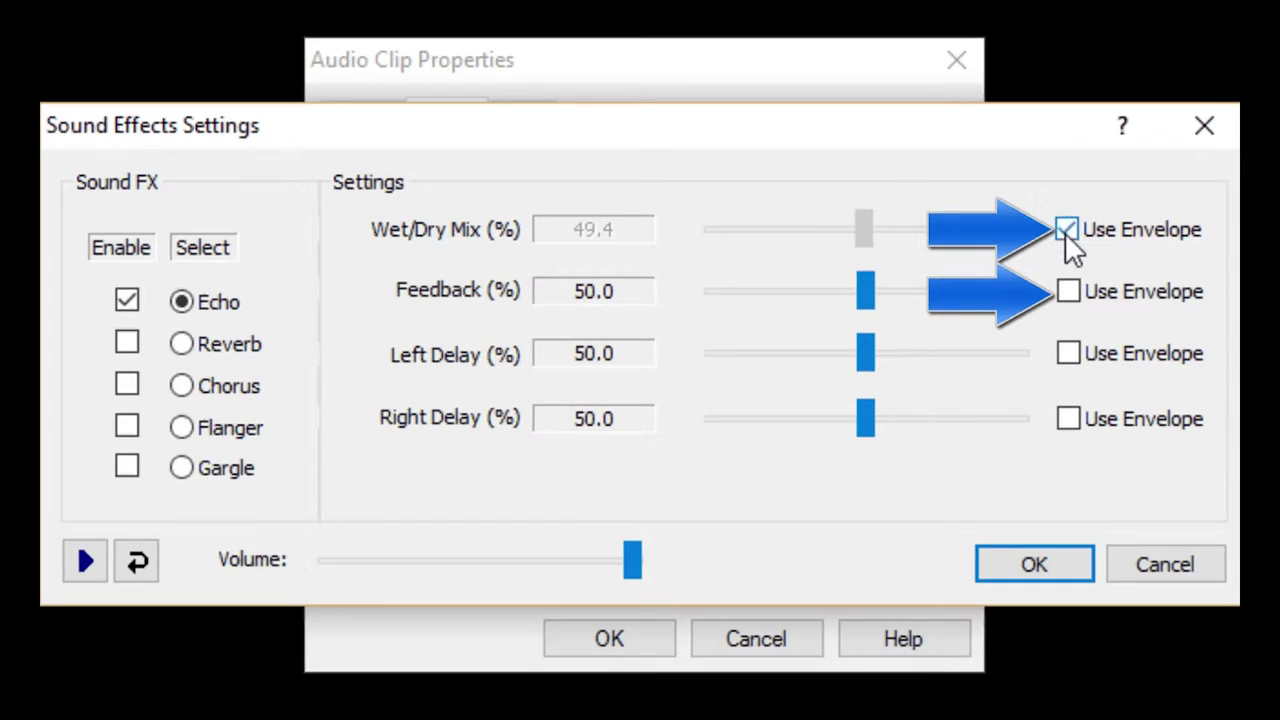
left_click(1067, 293)
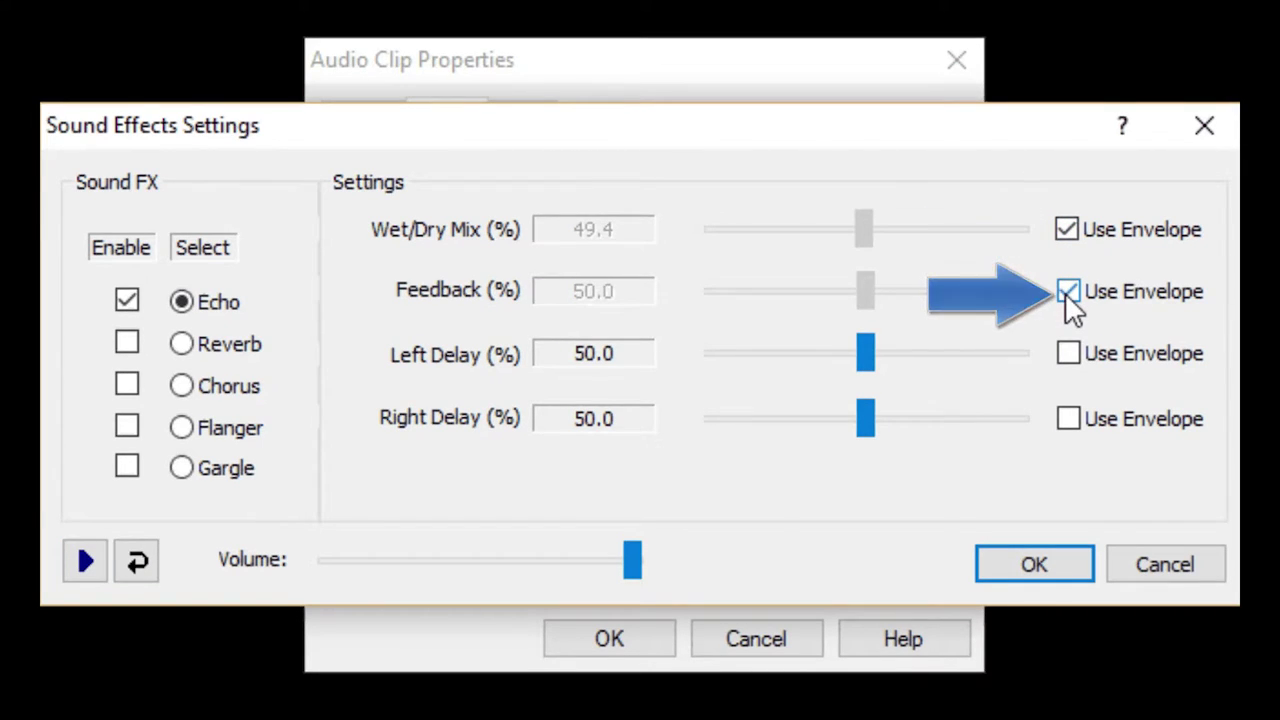
Close both settings dialogs, open the clip's envelope editor, and hide the Volume and Pan envelopes
left_click(1026, 564)
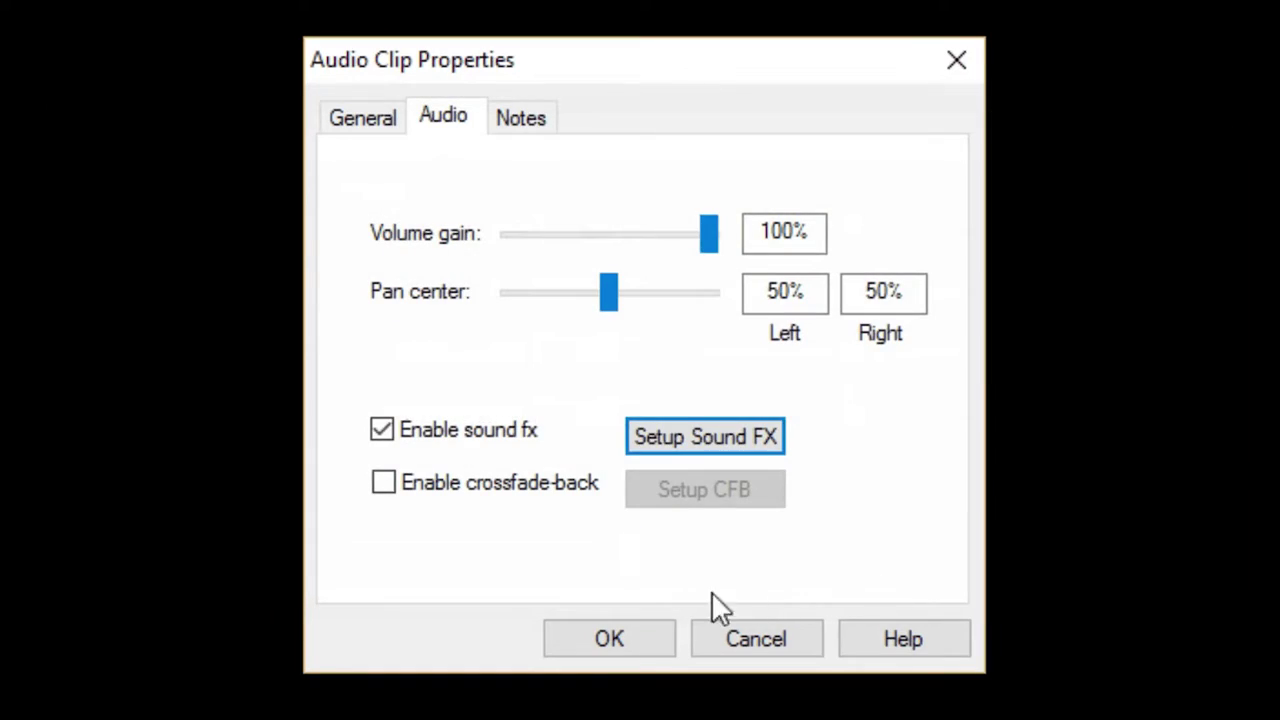
left_click(629, 636)
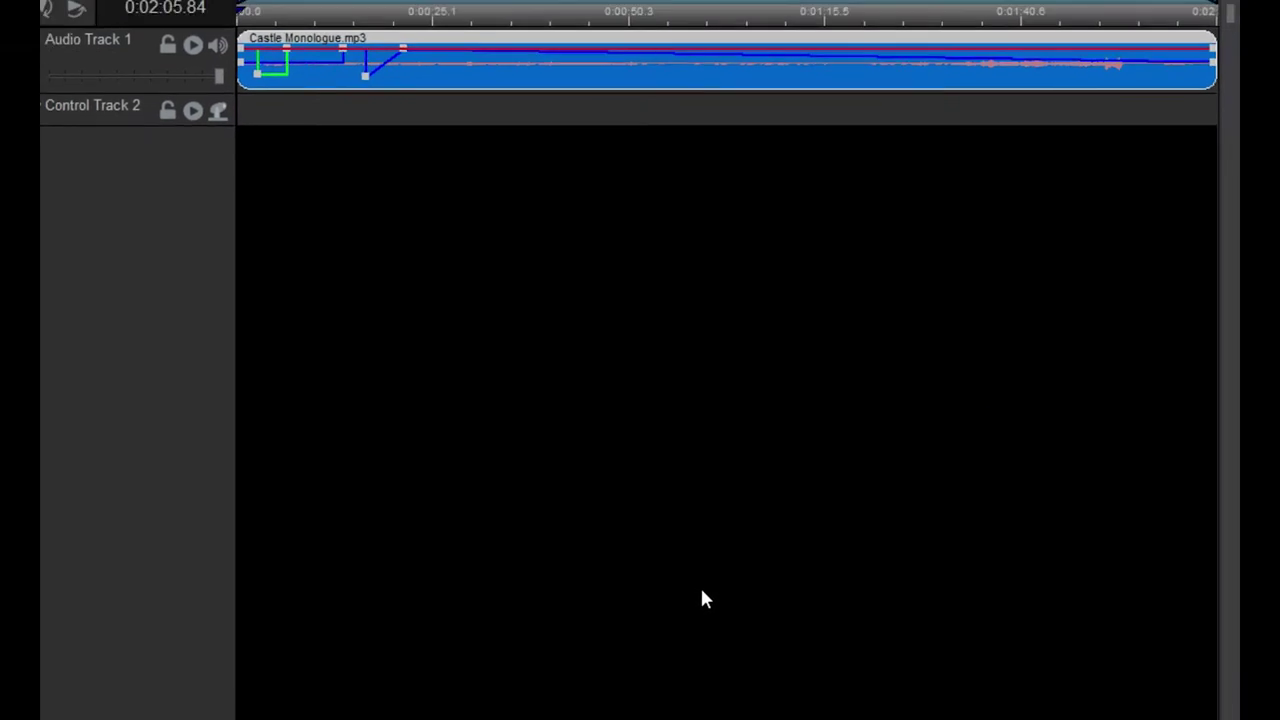
right_click(475, 95)
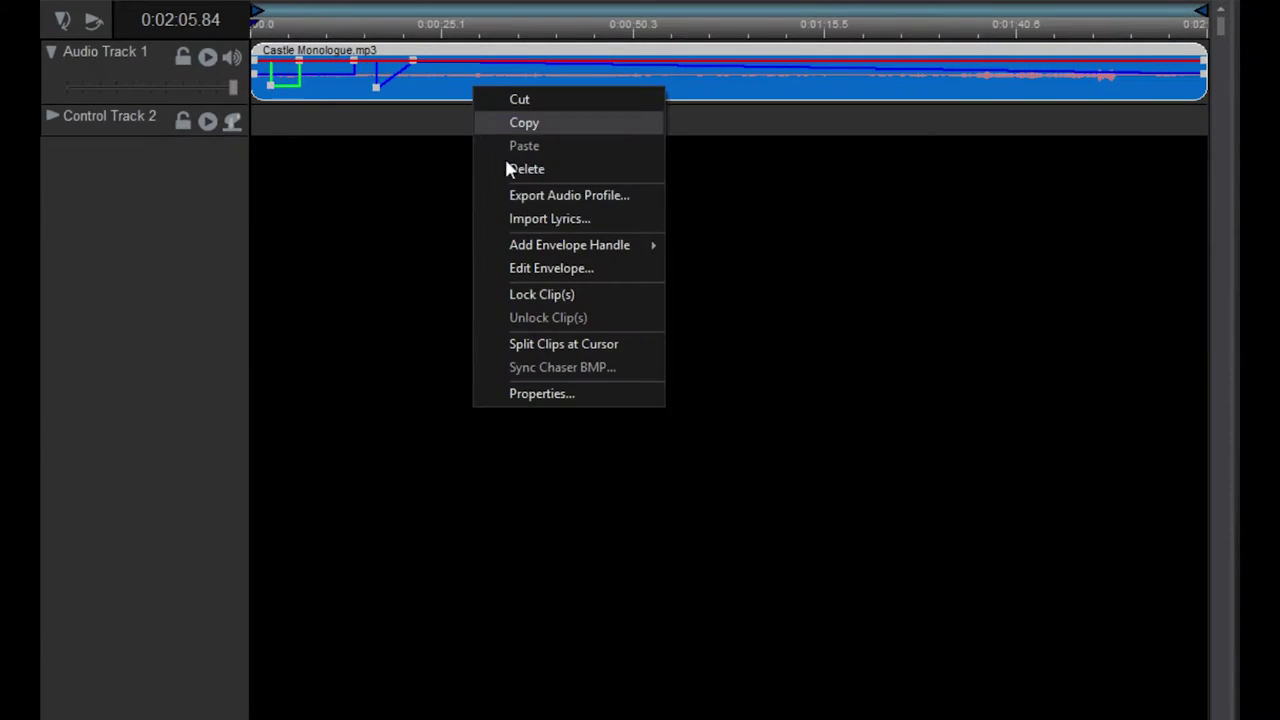
left_click(551, 268)
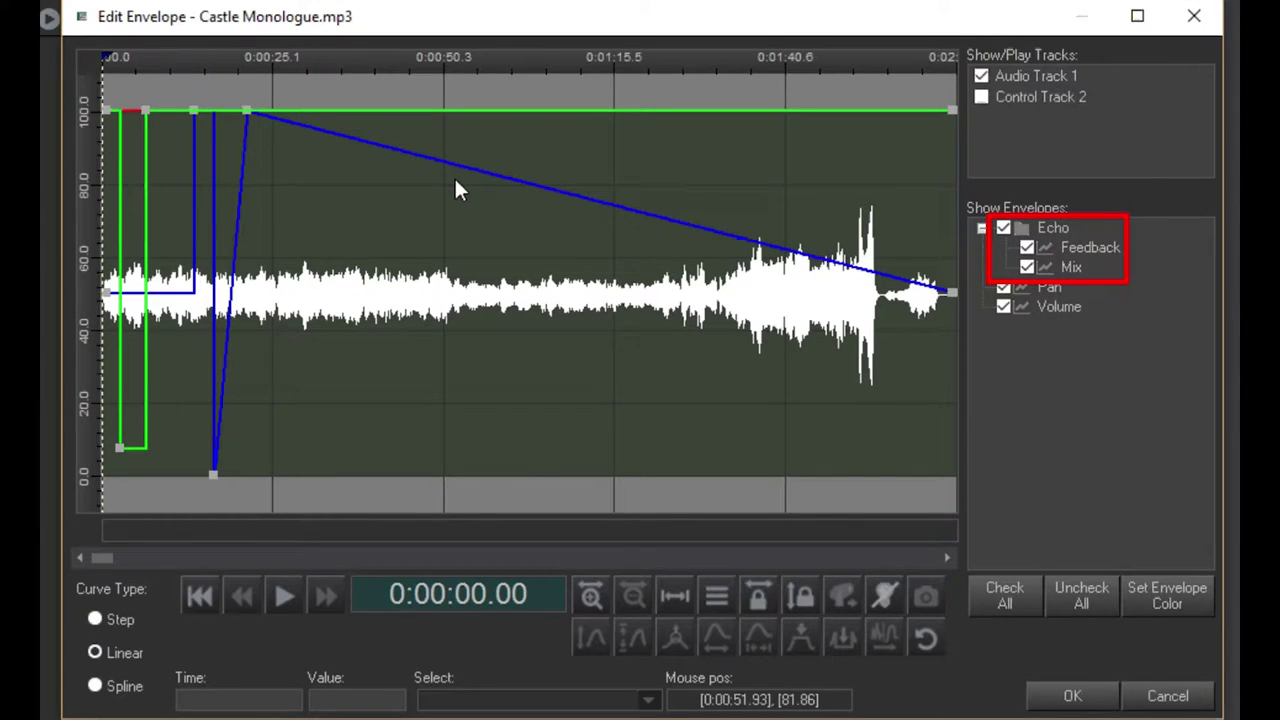
left_click(1006, 302)
left_click(1006, 292)
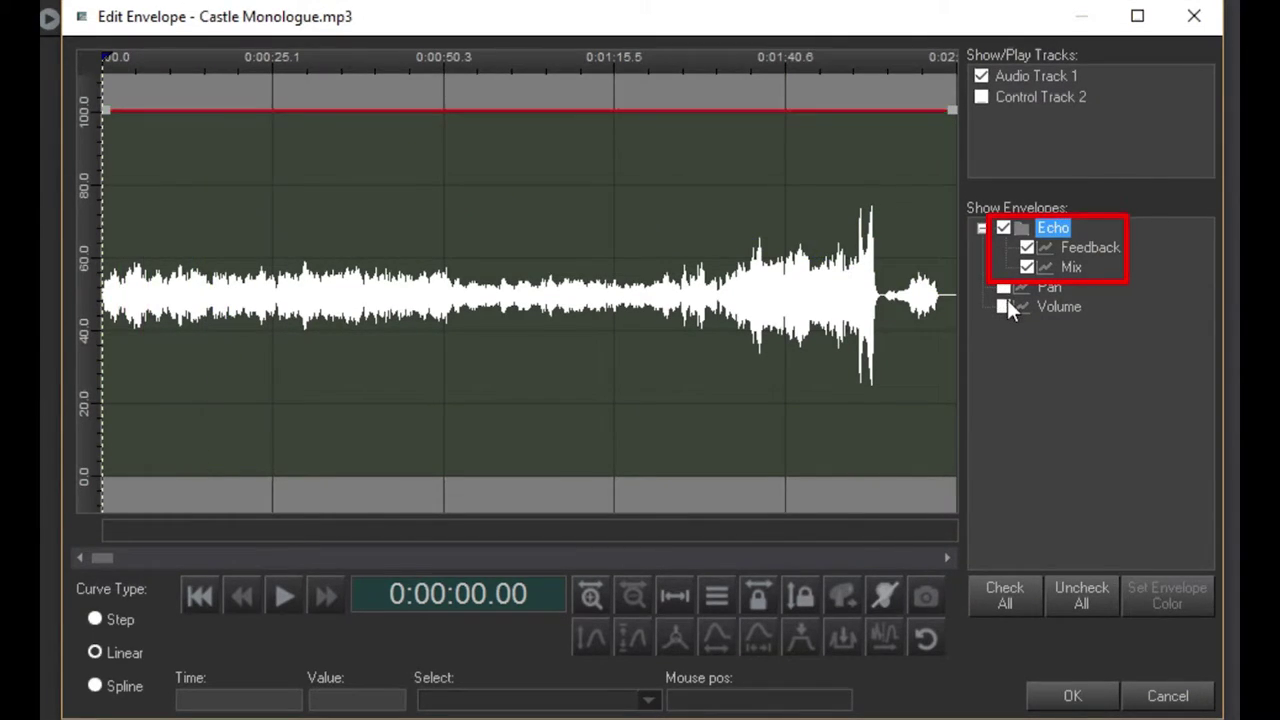
Give the Feedback envelope a Step dip to about 8, then back up to 100
left_click(1082, 249)
left_click(475, 168)
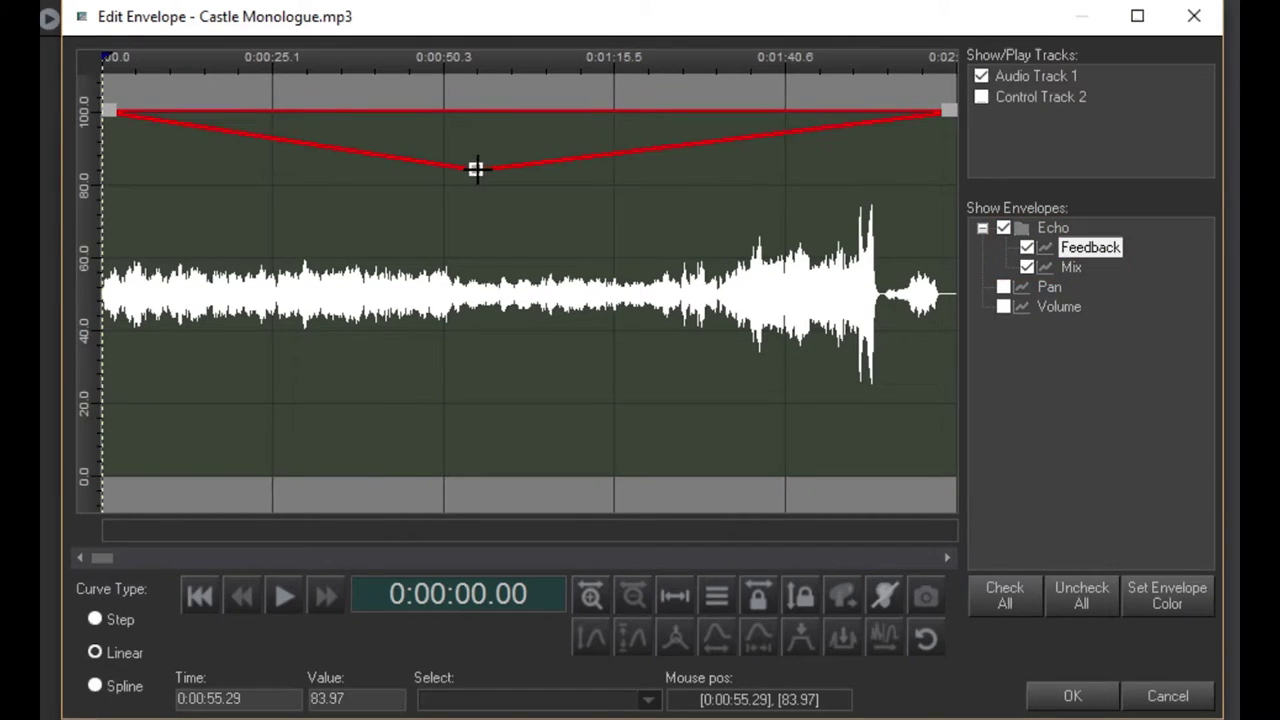
left_click(113, 622)
left_click_drag(475, 169, 524, 460)
left_click(562, 165)
left_click_drag(562, 165, 537, 109)
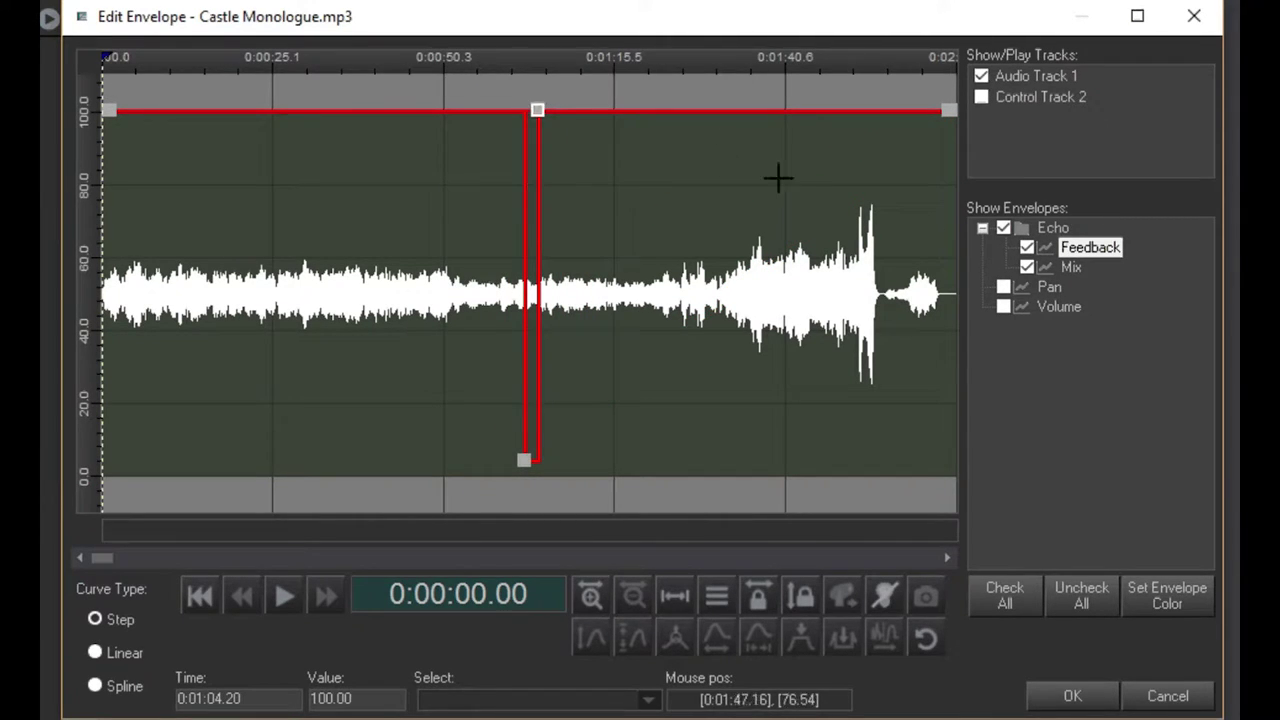
Add a Mix dip to 0 and back to 100, set the first Mix point to 50, and preview
left_click(1070, 267)
left_click_drag(597, 380, 559, 460)
left_click_drag(622, 131, 580, 108)
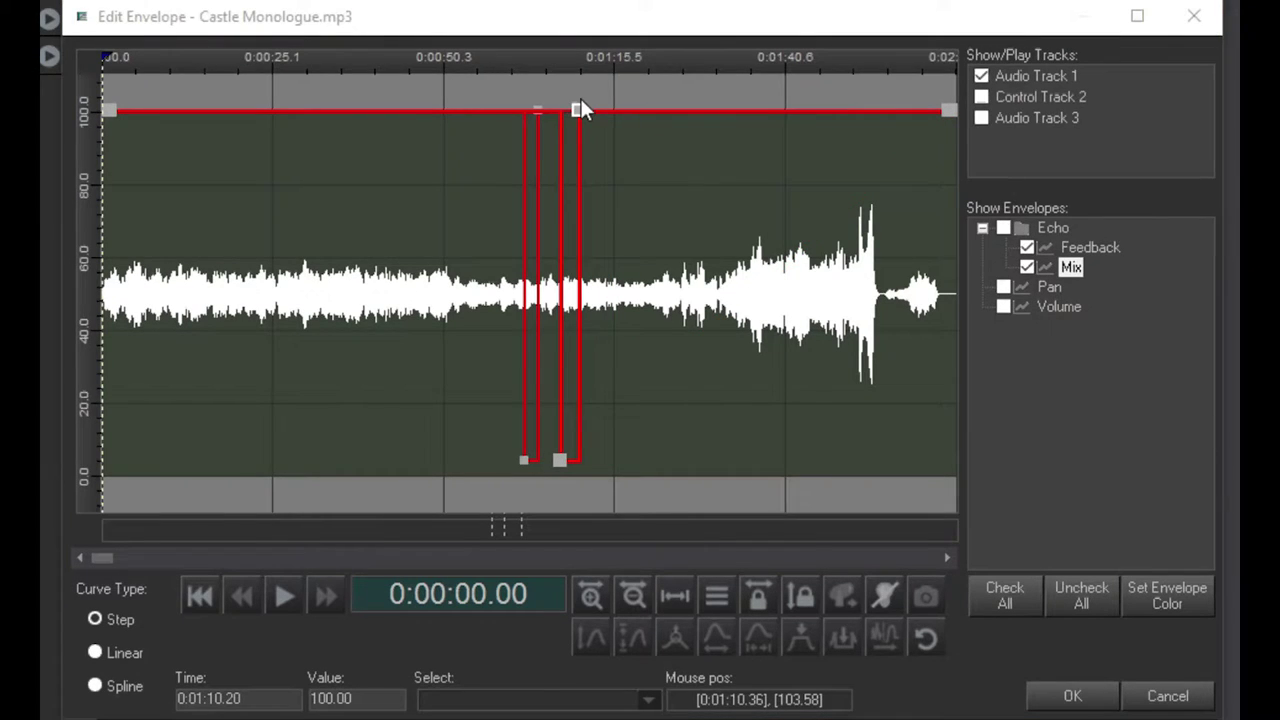
left_click(109, 110)
key("Tab")
type("50")
key("Return")
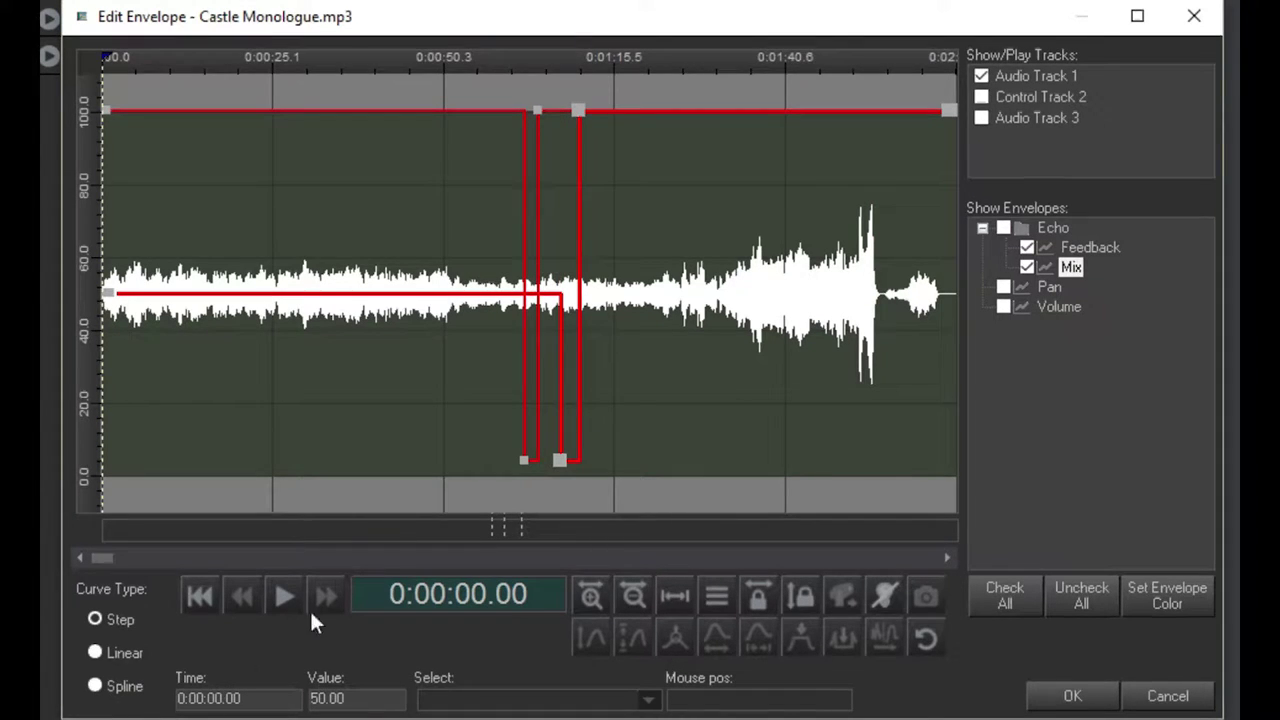
left_click(506, 61)
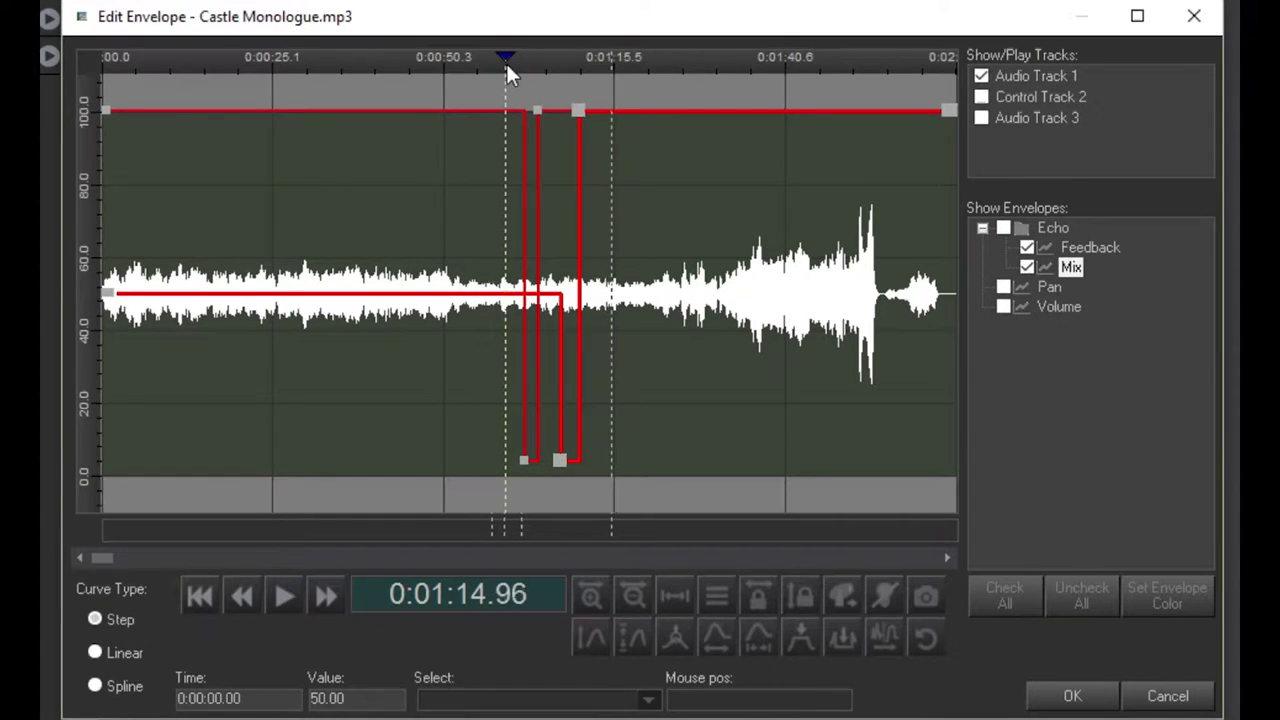
Stop playback, set the Mix envelope colour to purple, and confirm the envelope editor with OK
key("space")
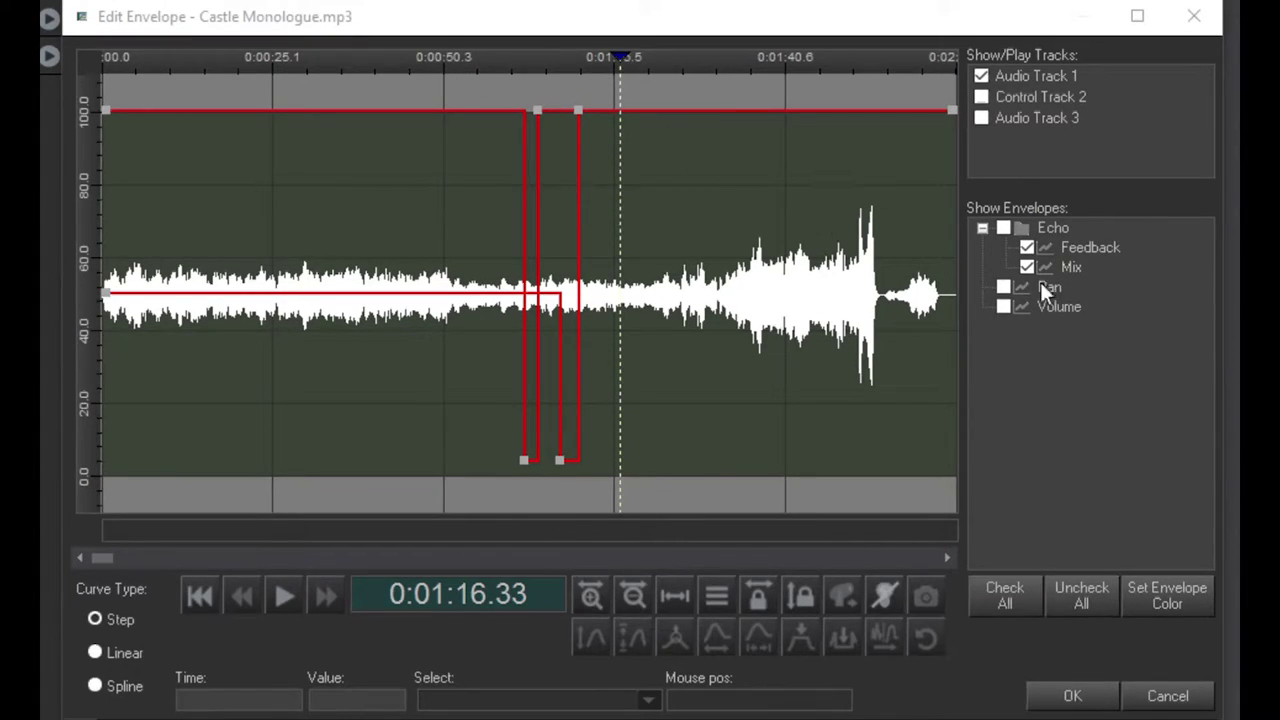
left_click(1071, 267)
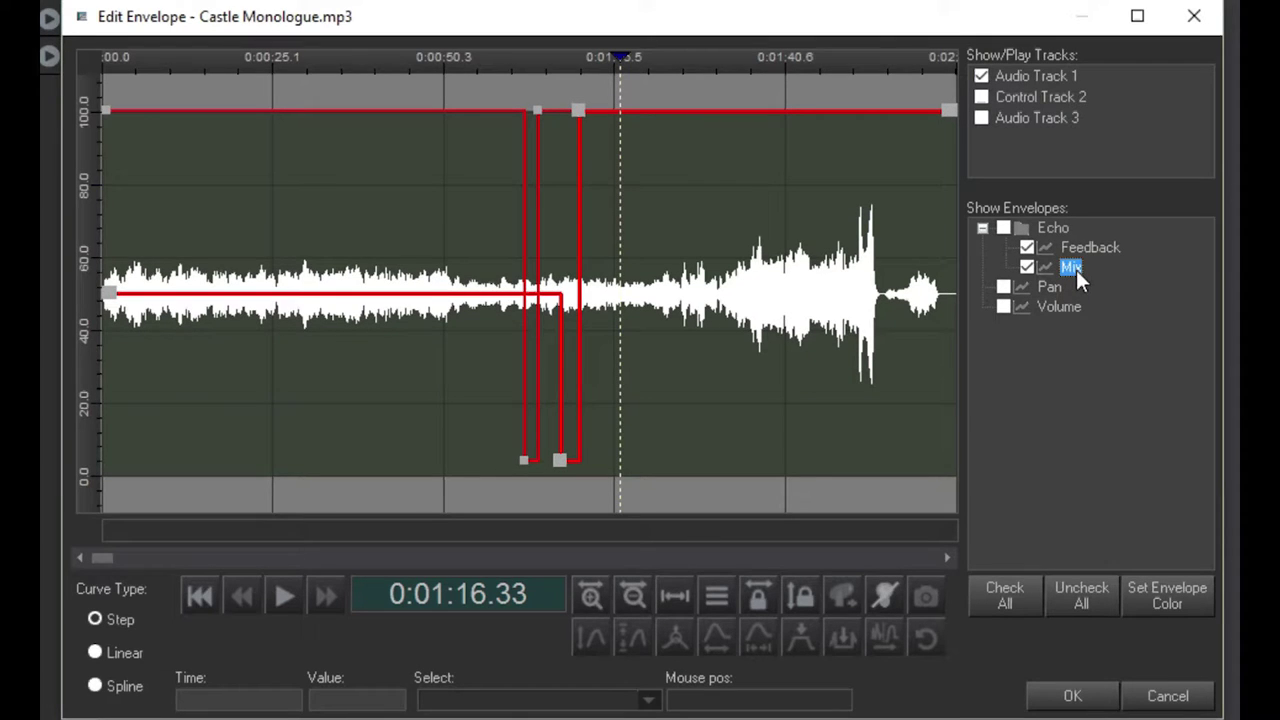
left_click(1165, 591)
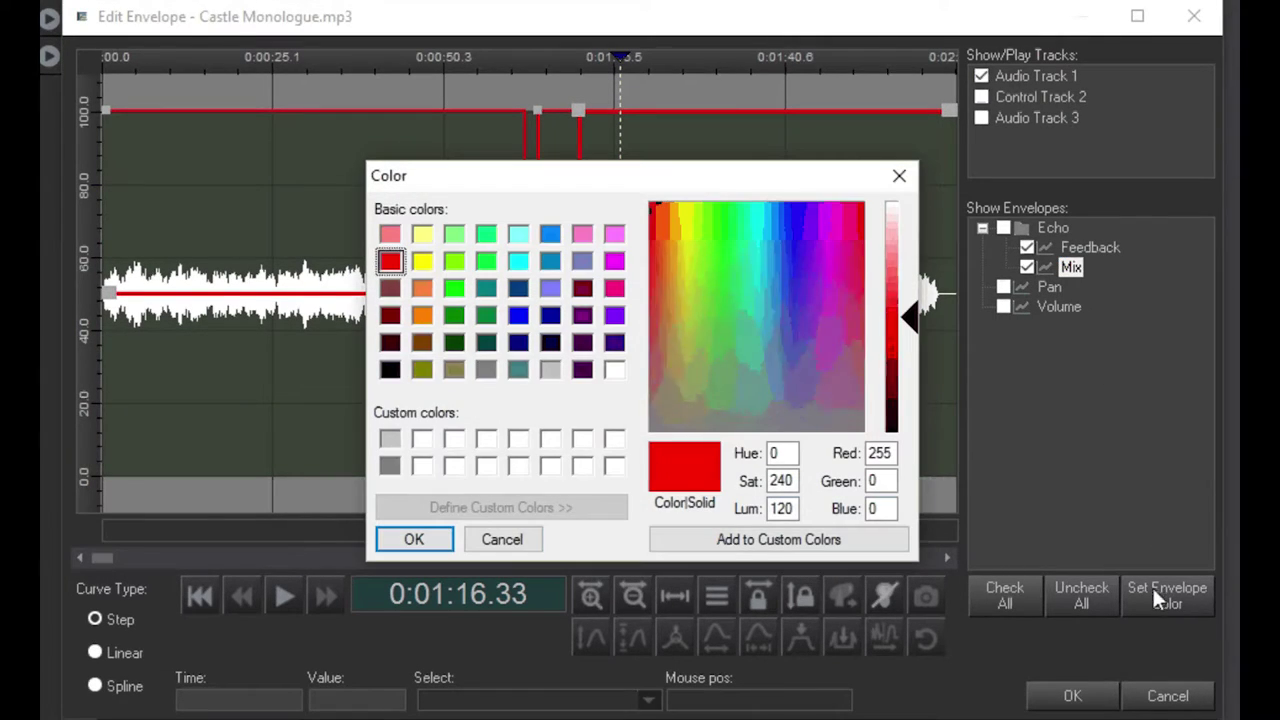
left_click(614, 318)
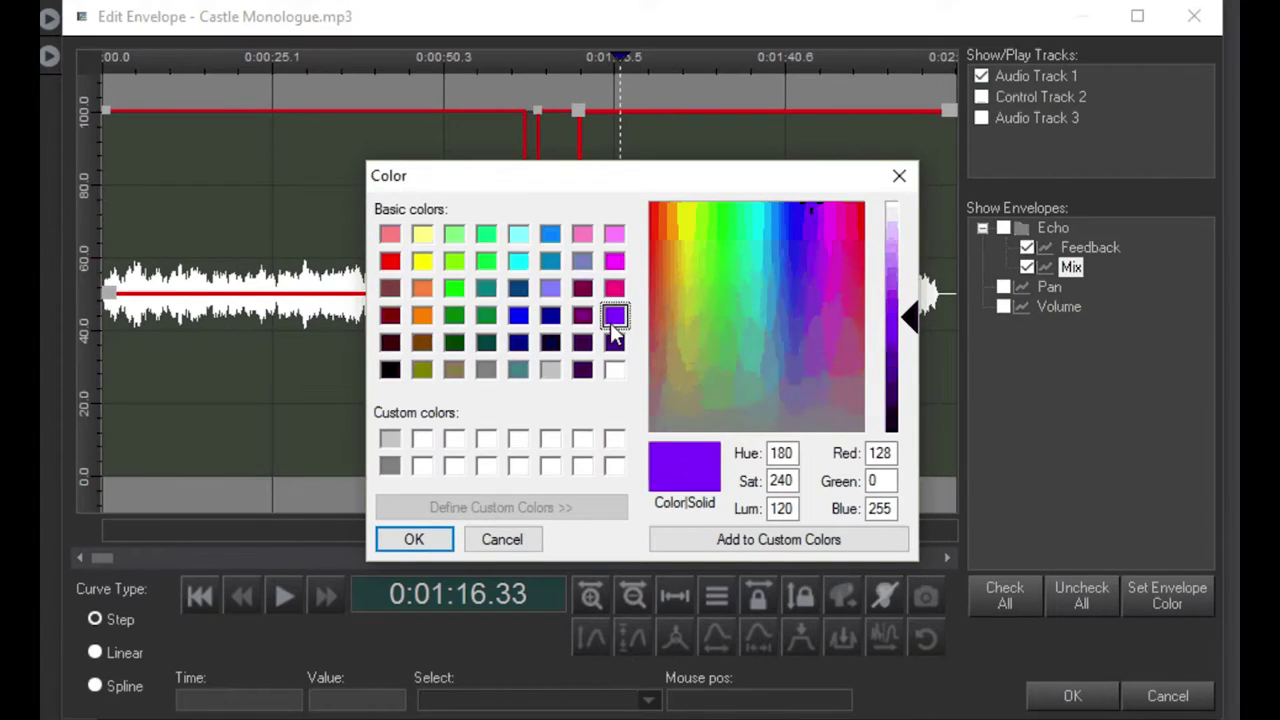
left_click(446, 540)
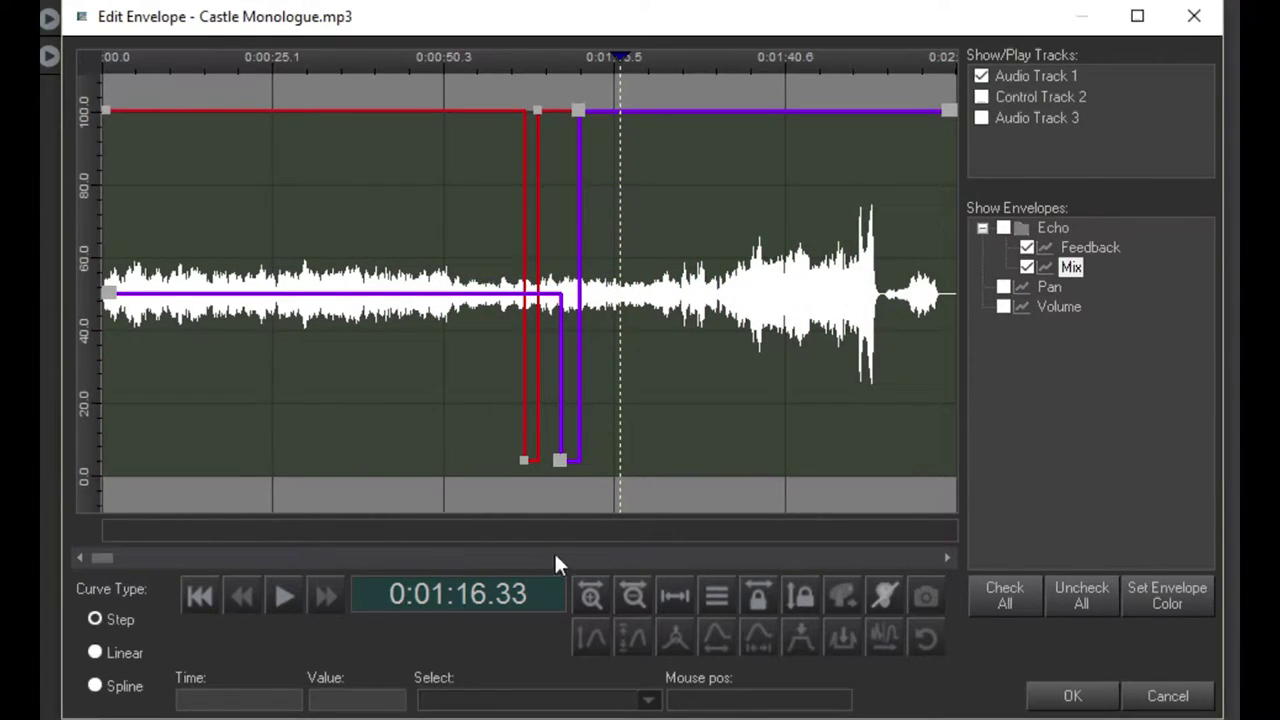
left_click(1066, 697)
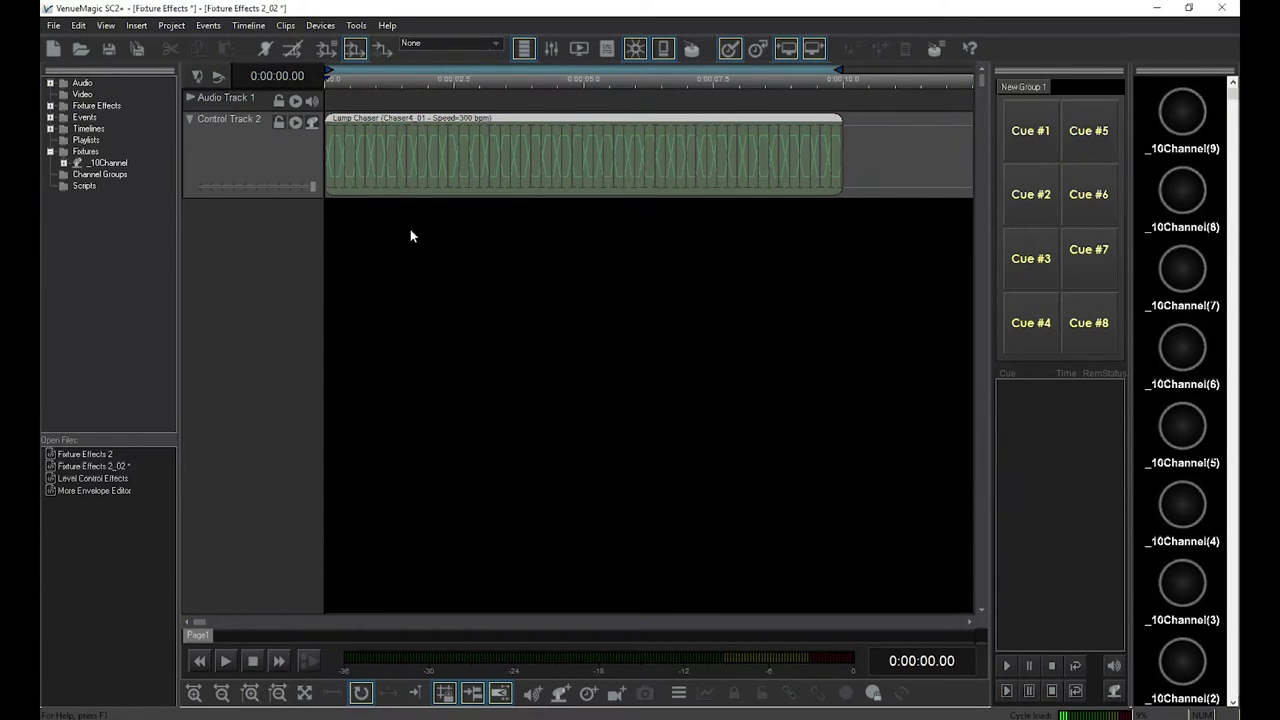
In the Lamp Chaser clip's Setup properties, tick the Env. boxes for Speed and Brightness
double_click(453, 177)
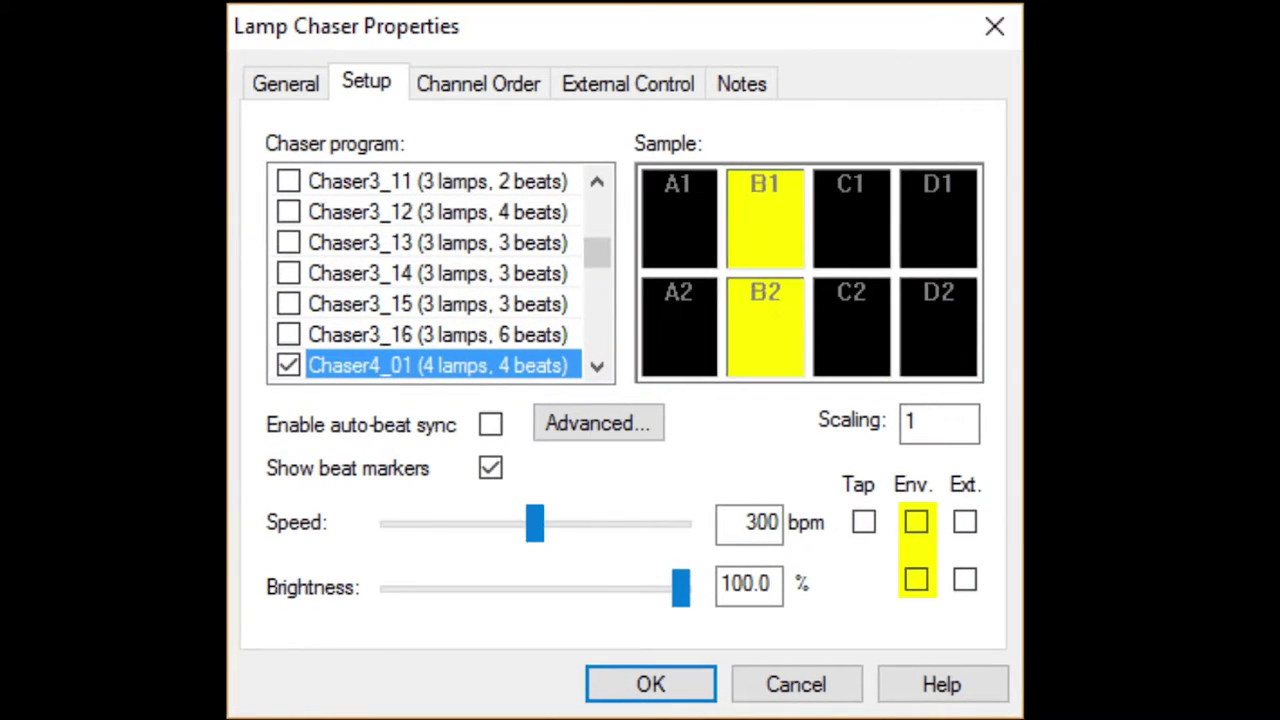
left_click(918, 524)
left_click(918, 582)
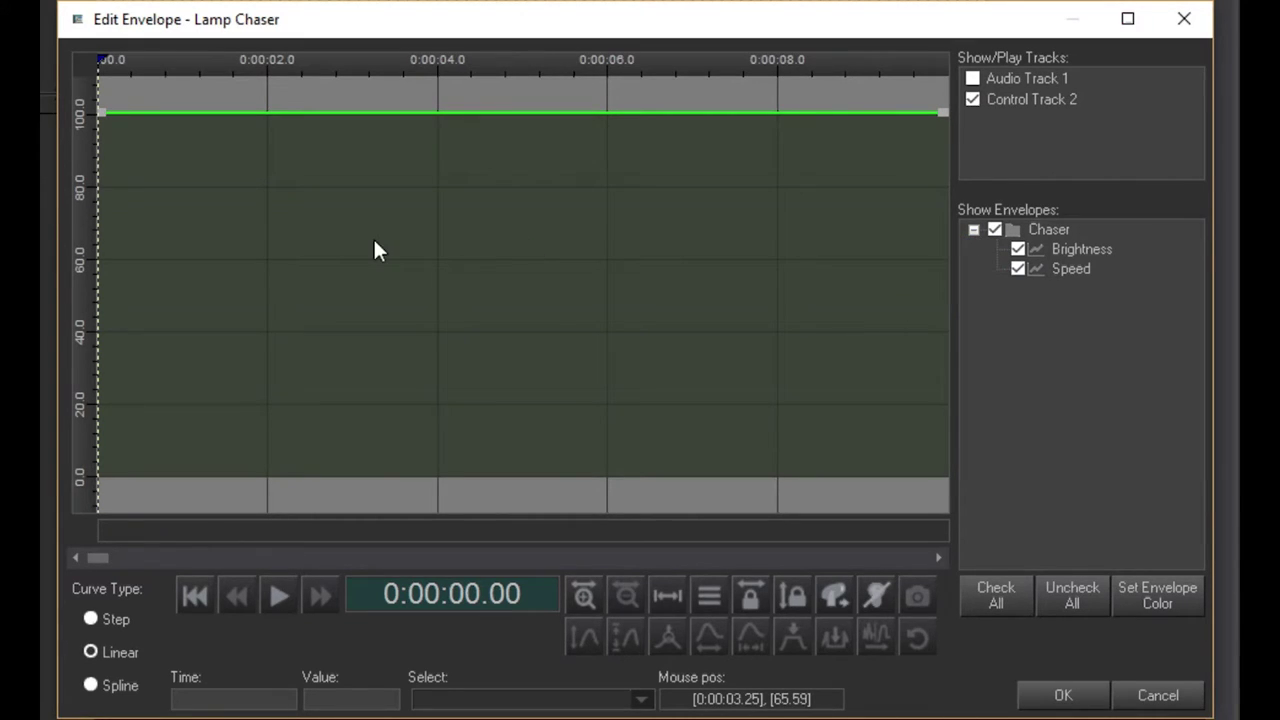
Select the Speed envelope and add points dipping to 0, rising to 100, then dropping to 0 at 4.73 s
left_click(1066, 270)
left_click_drag(160, 464, 186, 473)
left_click_drag(323, 131, 333, 113)
left_click(483, 462)
left_click_drag(483, 462, 497, 474)
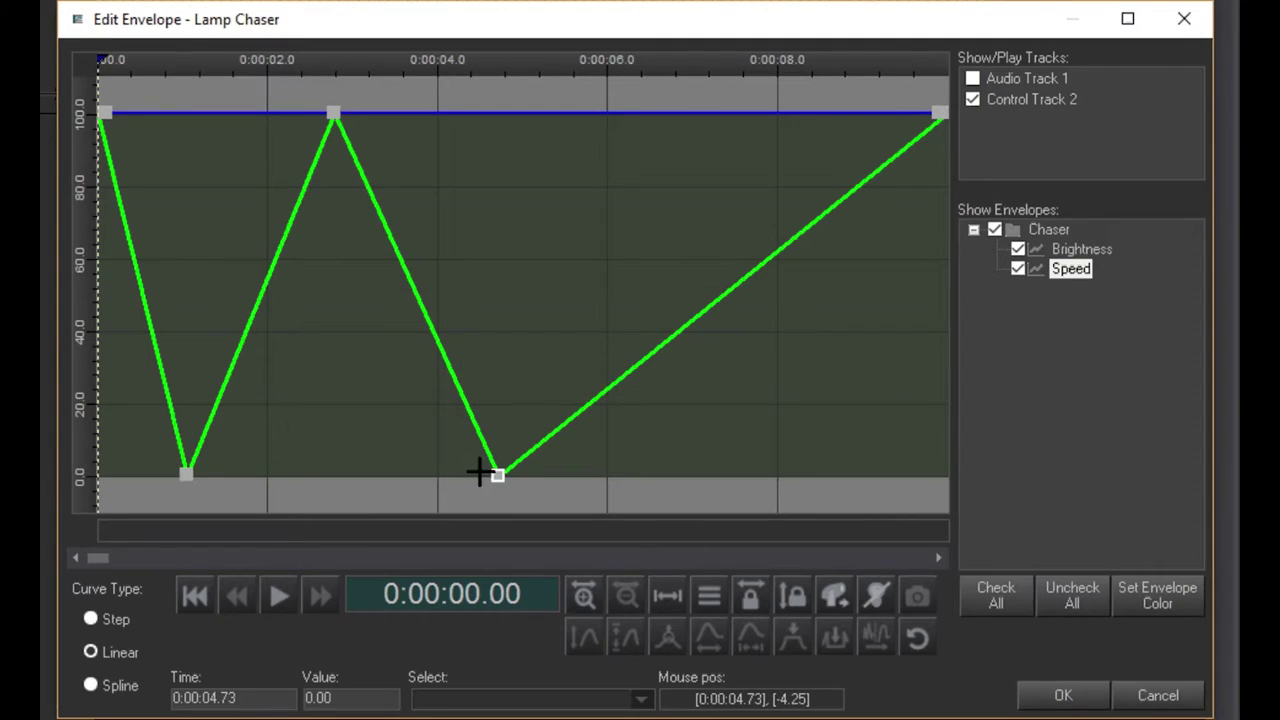
Give the points at 2.79 s and 4.73 s a Step curve type, then preview the chaser
left_click(332, 114)
left_click(90, 619)
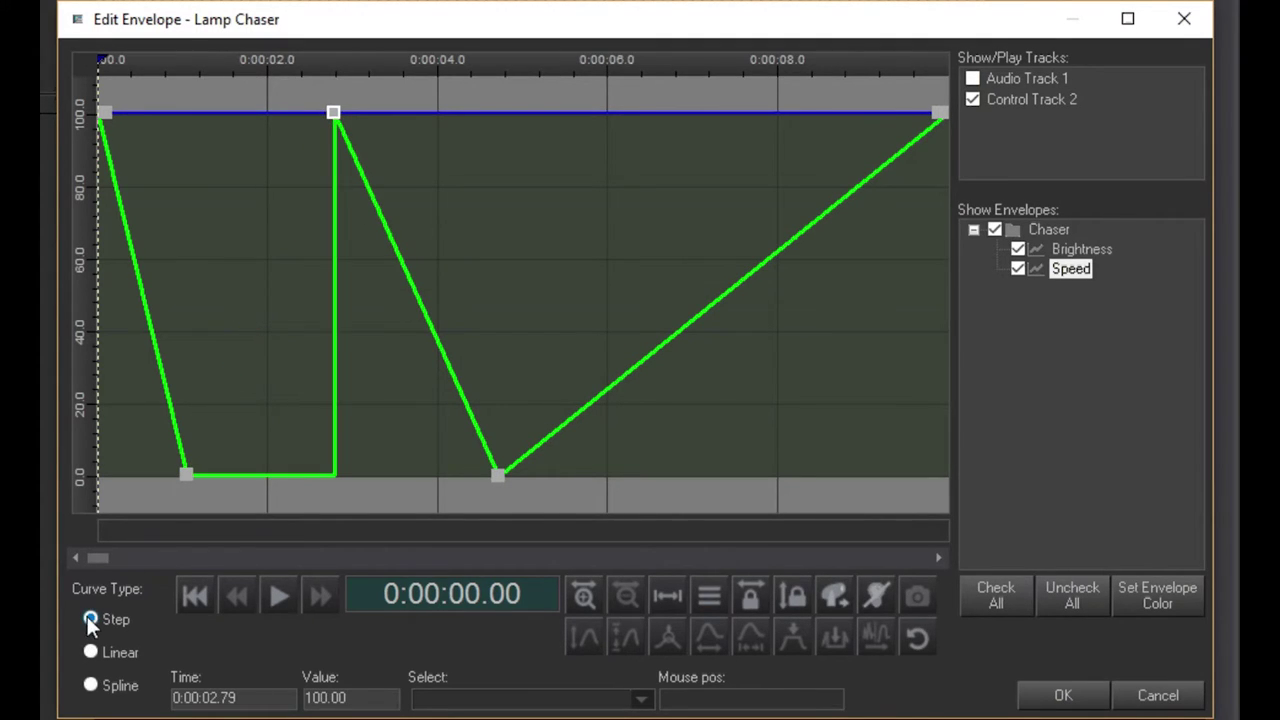
left_click(499, 472)
left_click(90, 619)
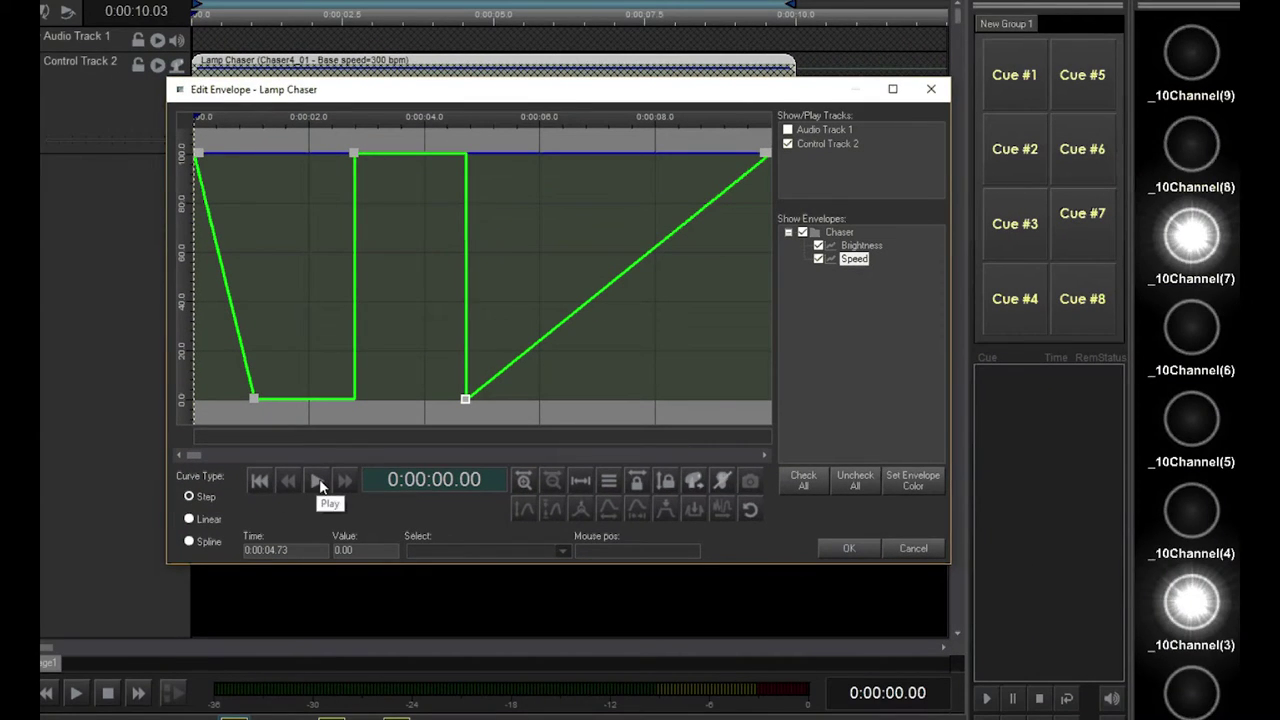
left_click(317, 481)
Apply the Speed envelope, then lower the Lamp Chaser's Max Speed from 300 to 244 bpm
left_click(861, 544)
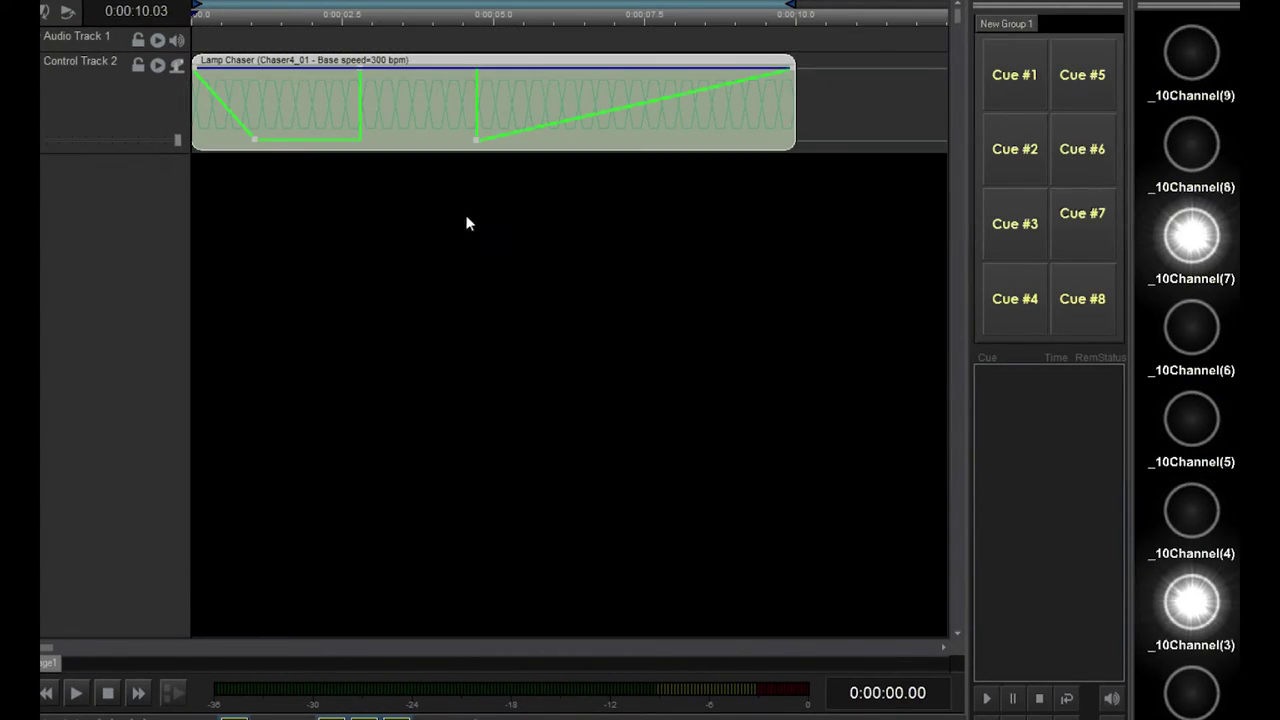
double_click(405, 128)
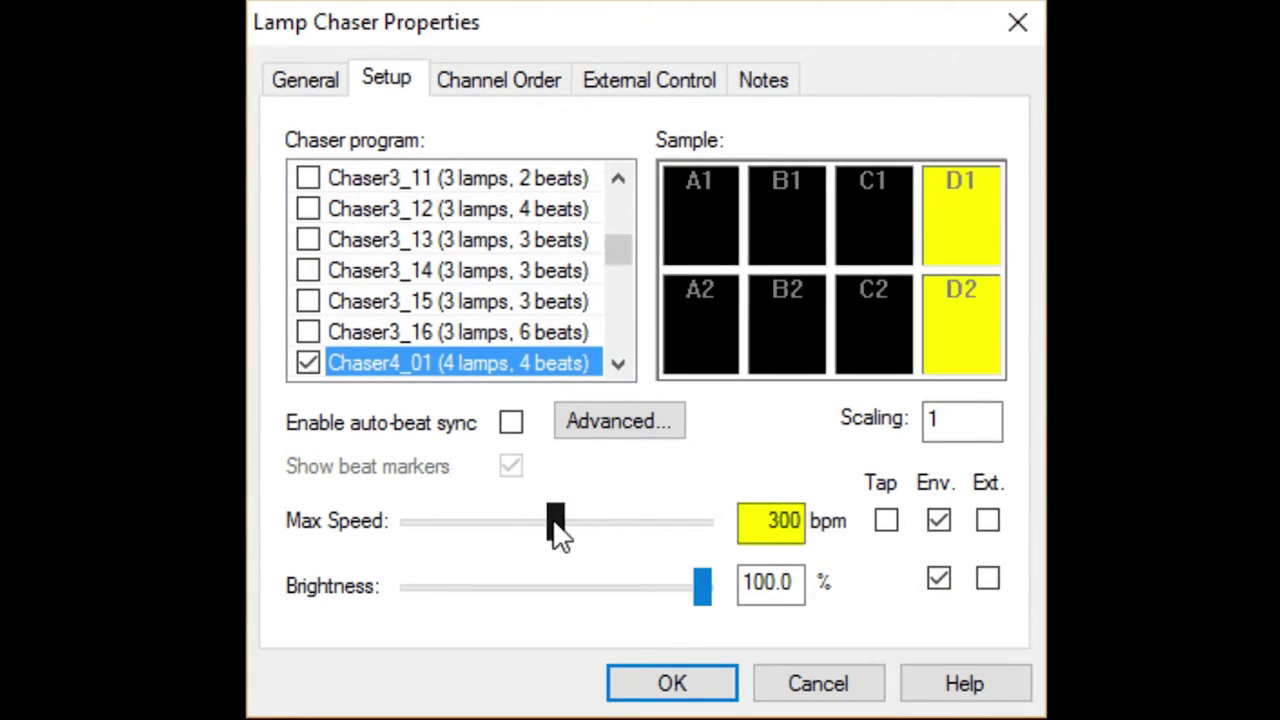
left_click_drag(558, 534, 437, 532)
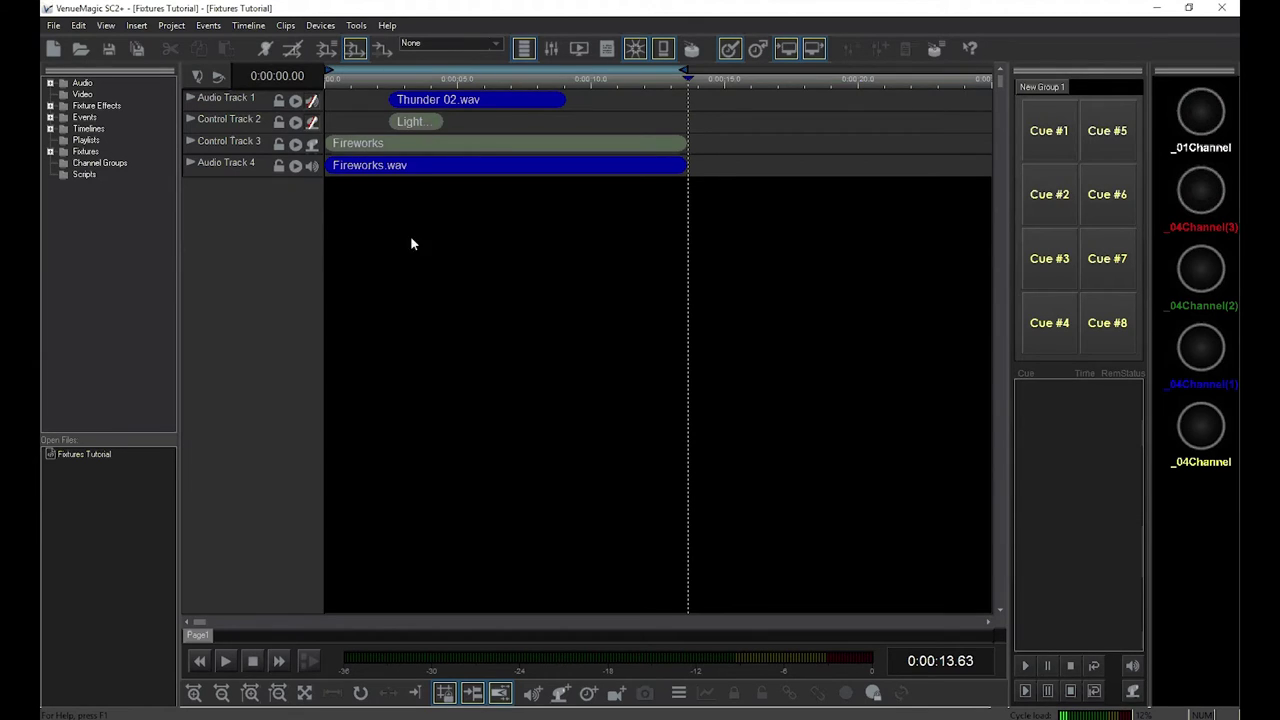
In the Fireworks clip's Settings, set _04Channel.Level1 Frequency to follow an envelope
double_click(414, 145)
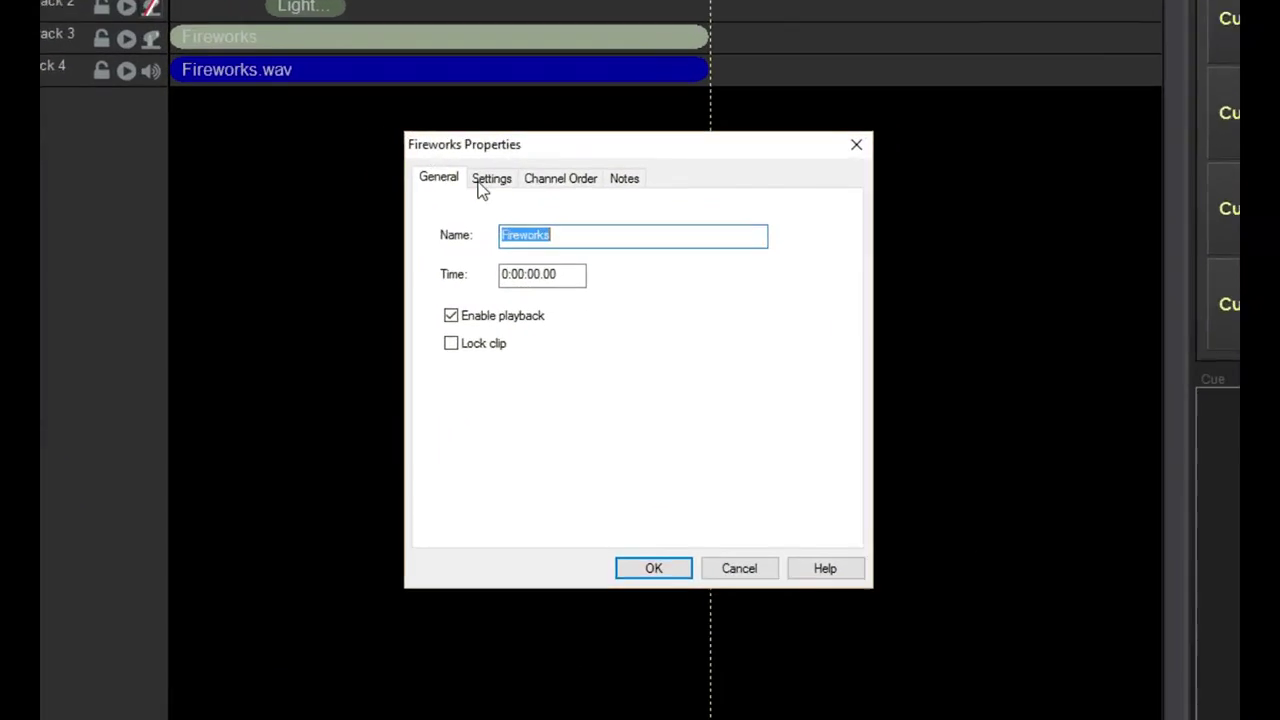
left_click(541, 238)
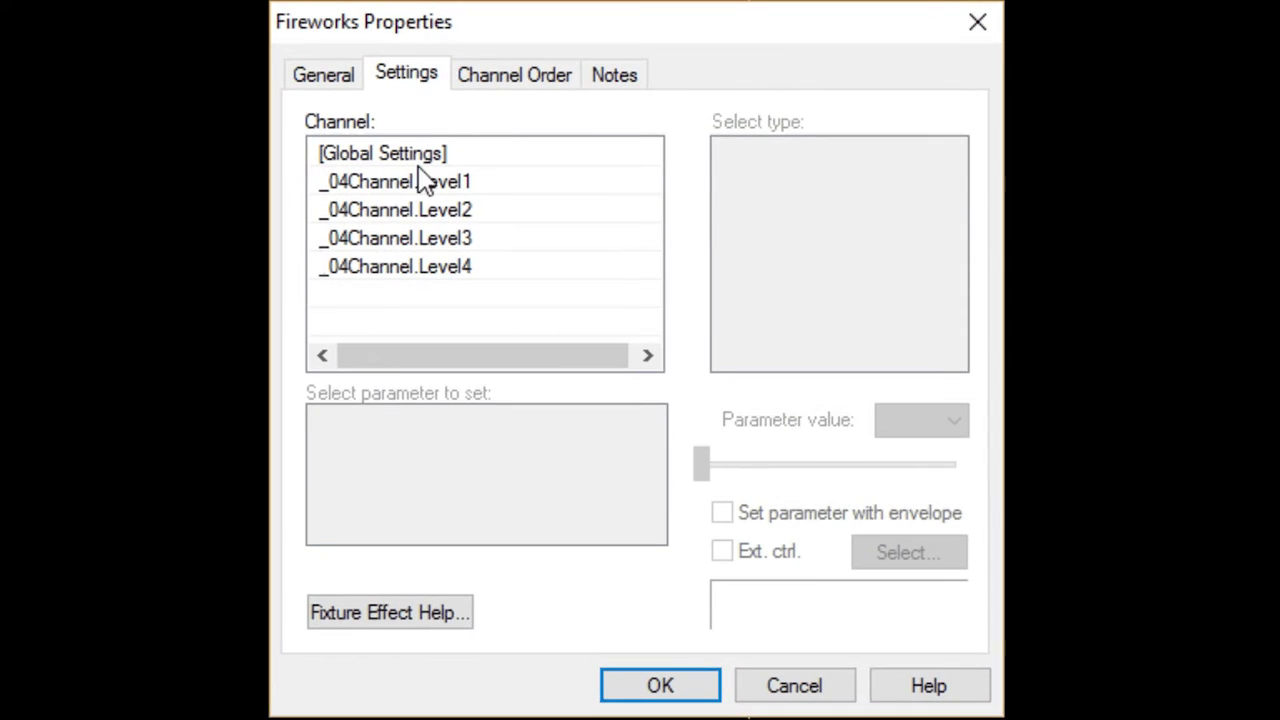
left_click(425, 182)
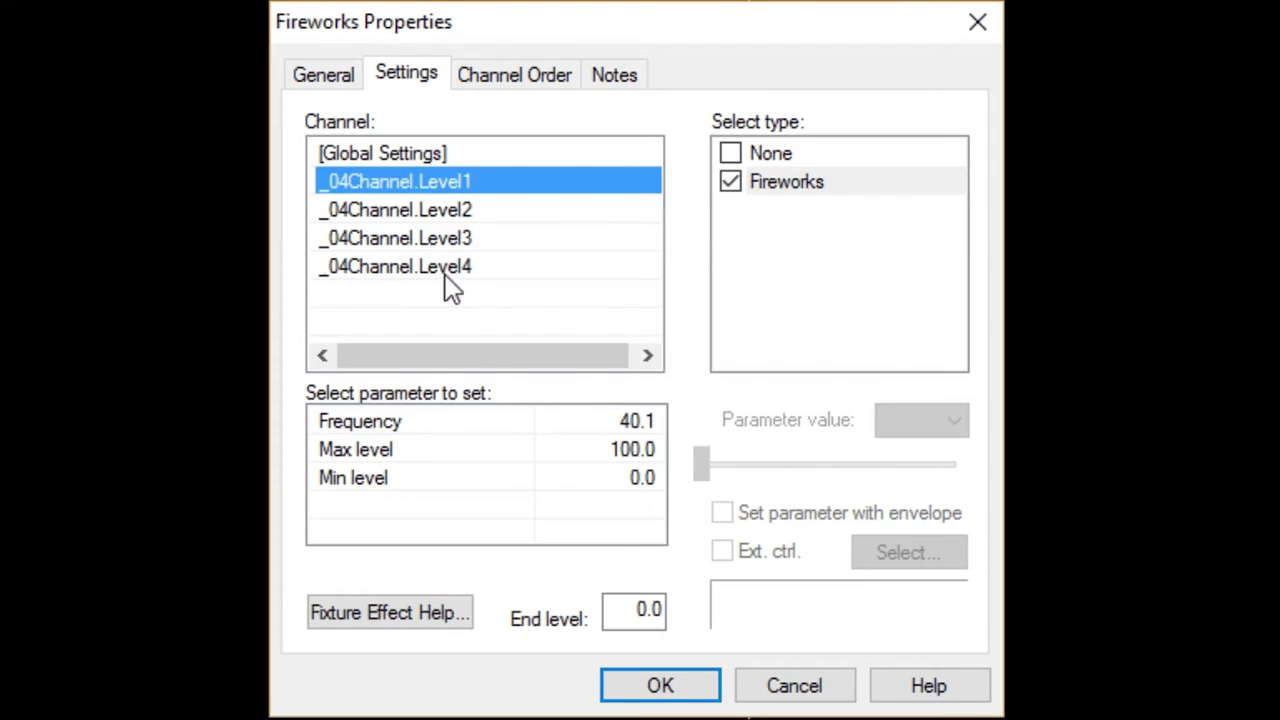
left_click(477, 428)
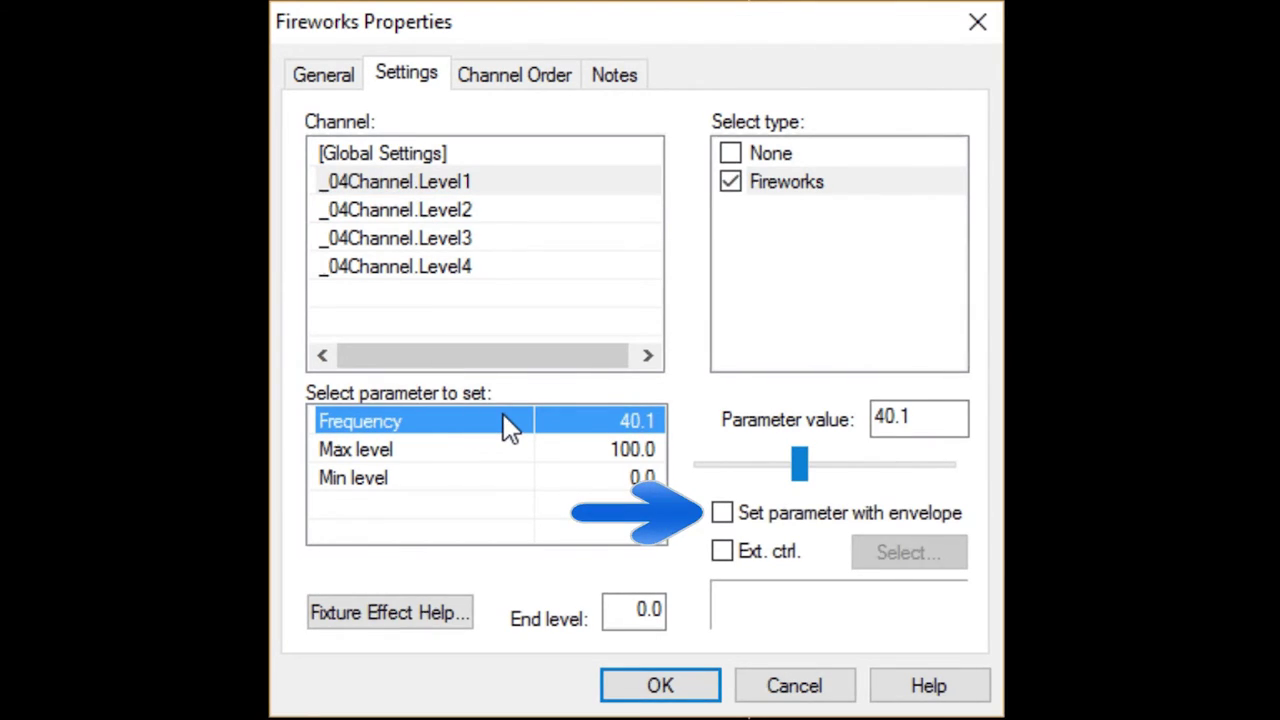
left_click(731, 543)
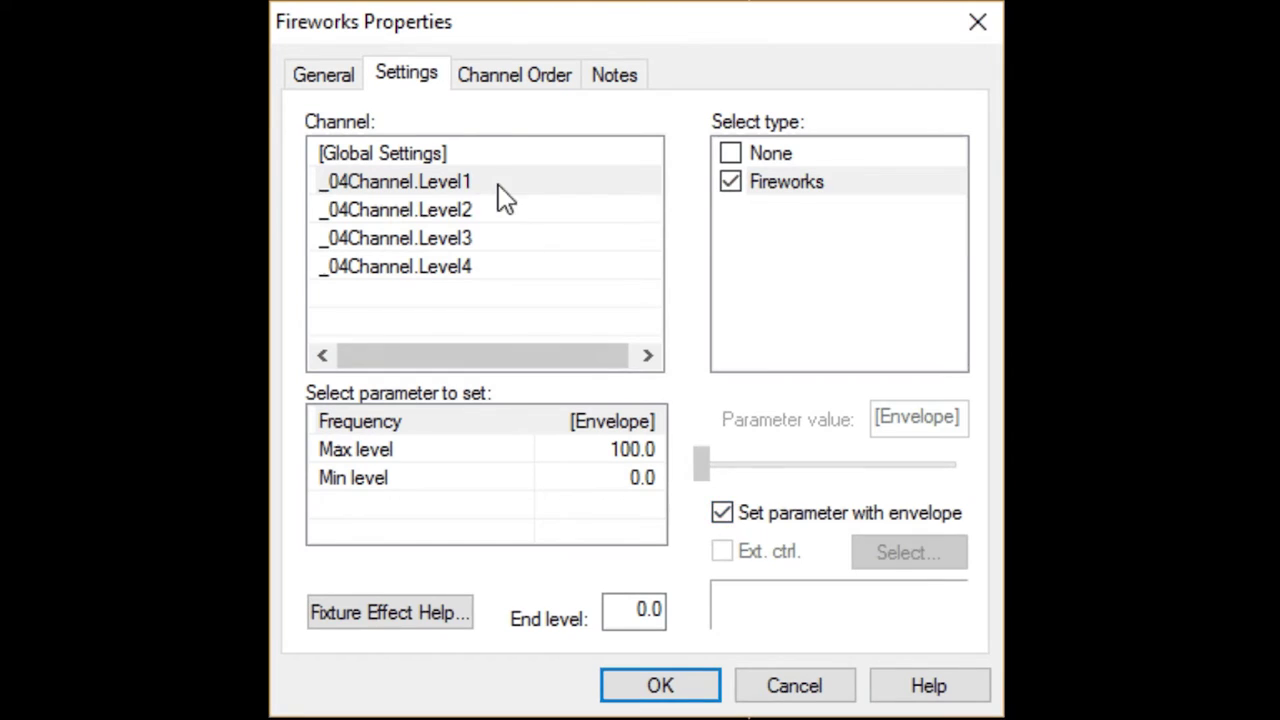
Set Level2 and Level3 Frequency to follow an envelope too, and confirm the settings
left_click(505, 212)
left_click(628, 421)
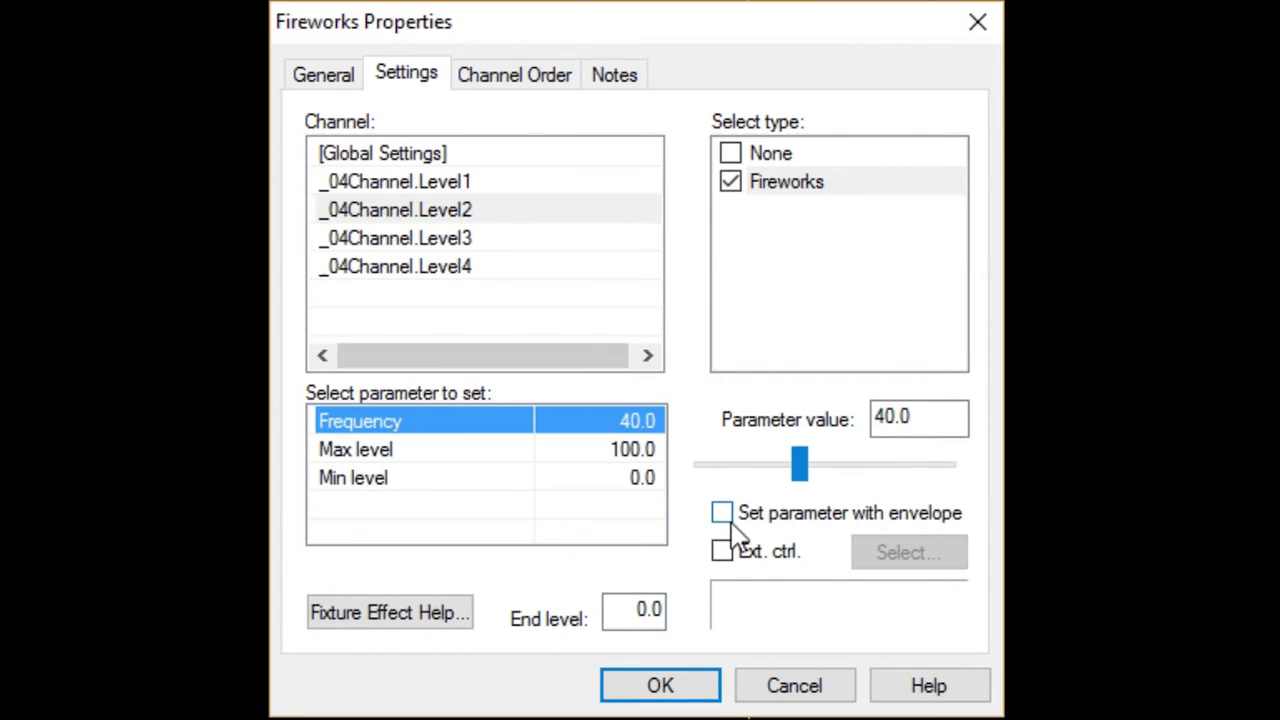
left_click(724, 514)
left_click(518, 240)
left_click(628, 421)
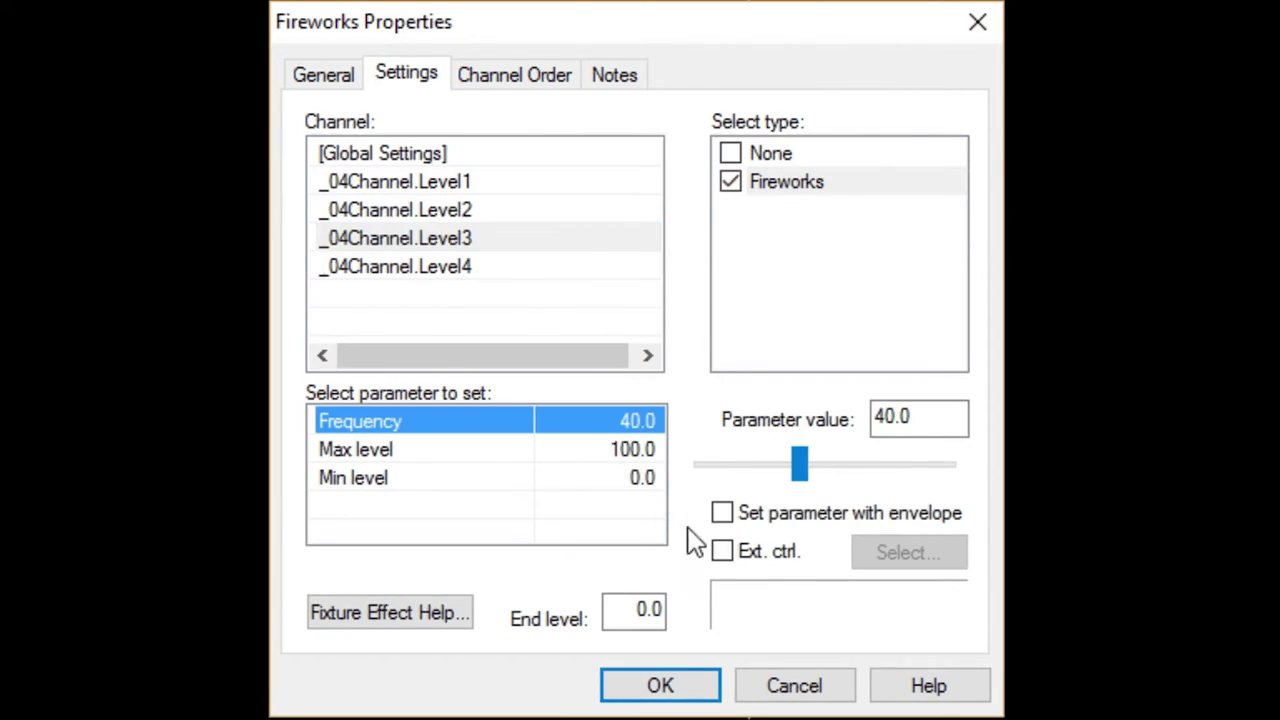
left_click(722, 512)
left_click(700, 686)
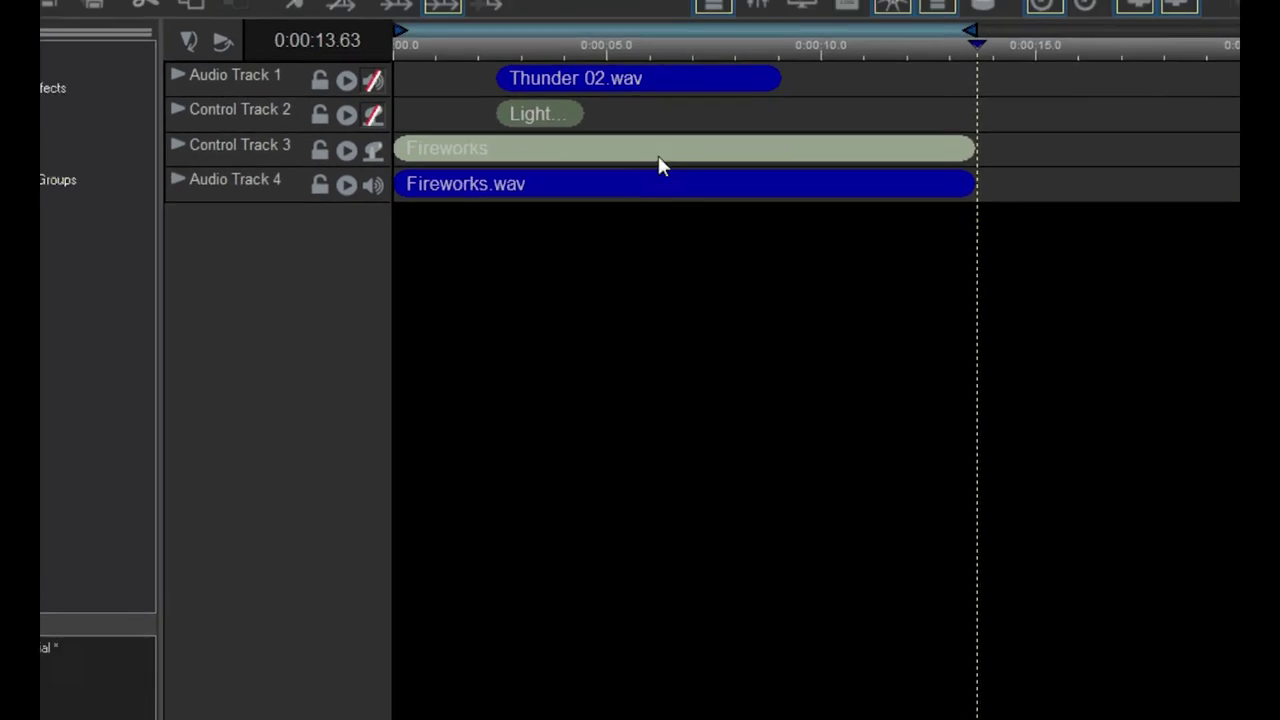
Open the Fireworks clip's envelope editor with the Level1 Frequency envelope selected
right_click(547, 67)
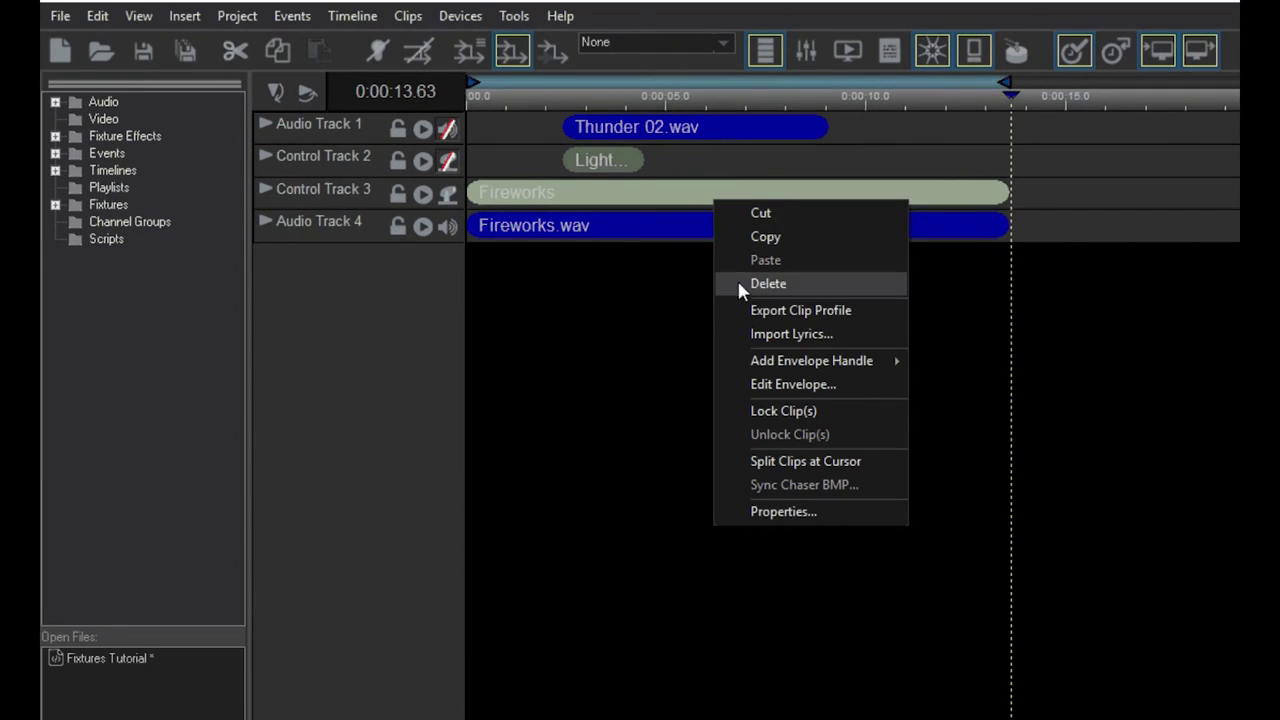
left_click(768, 383)
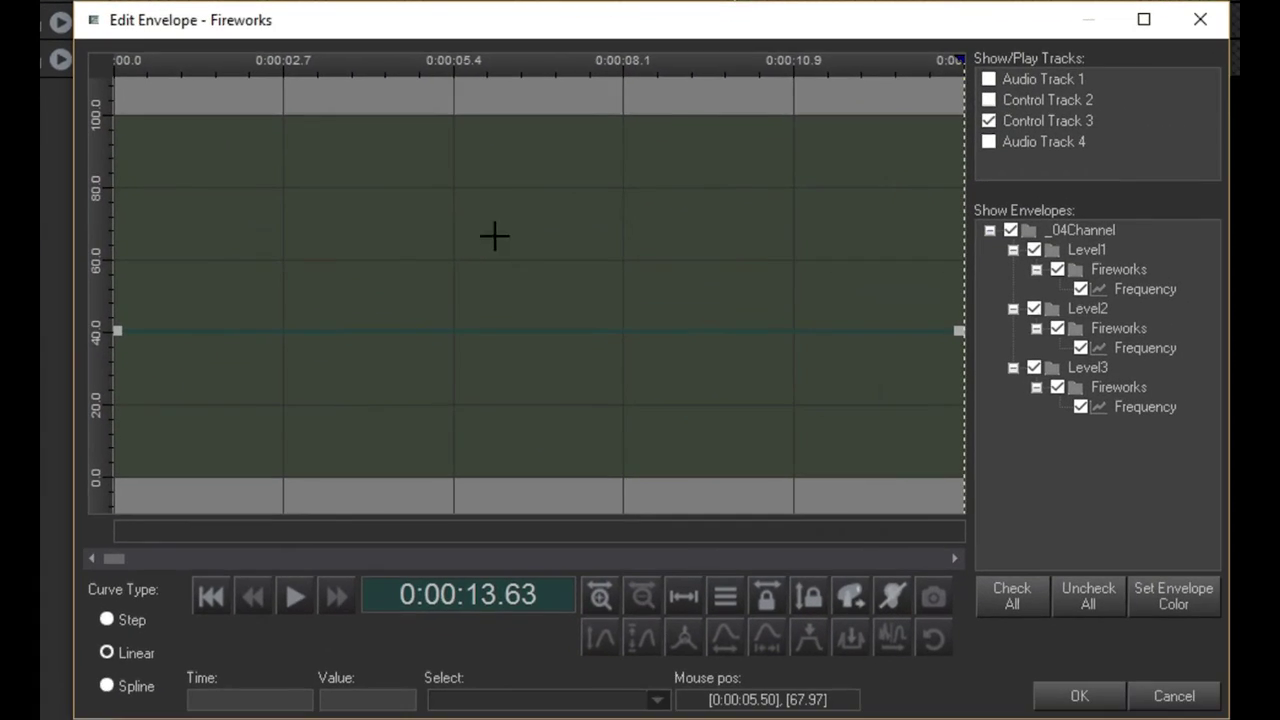
left_click(1130, 297)
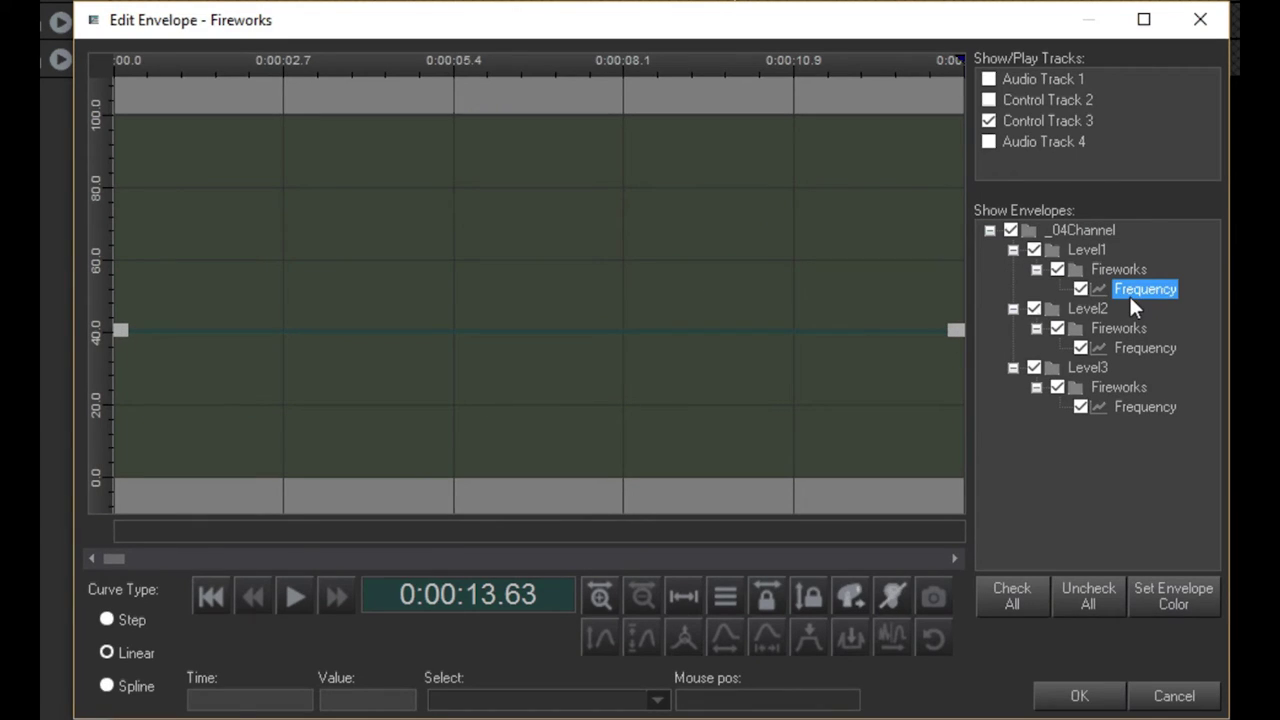
Shape the Frequency curve to peak at 100, drop to 0, return to 100 at 3.69 s, and preview
left_click(232, 176)
left_click_drag(244, 214, 320, 476)
left_click(301, 247)
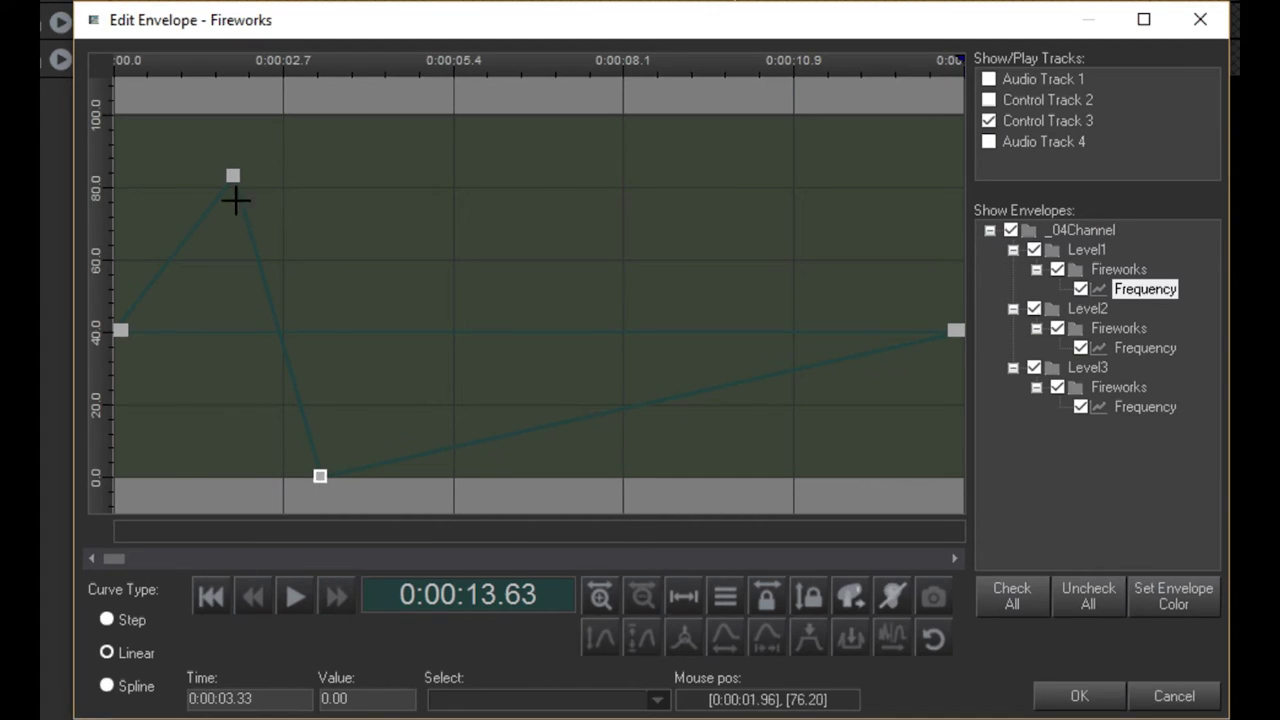
left_click_drag(232, 176, 230, 102)
left_click_drag(320, 476, 258, 473)
left_click(341, 472)
left_click_drag(341, 472, 340, 100)
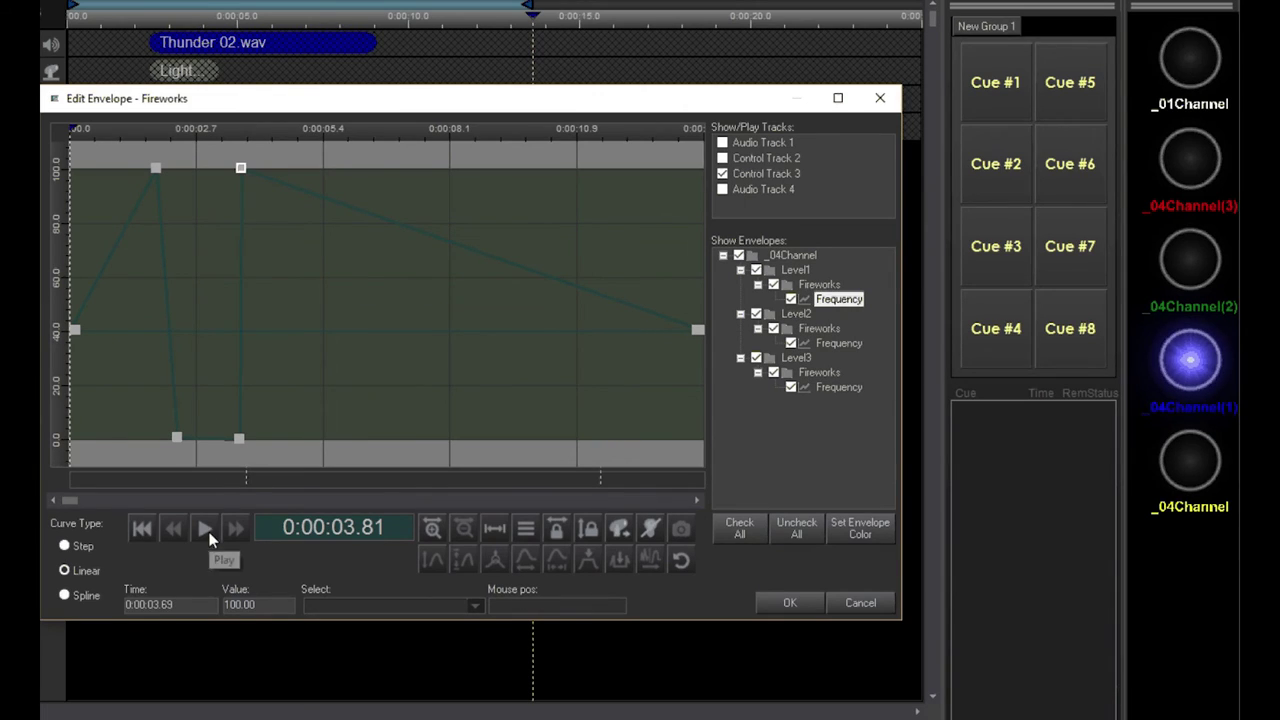
left_click(209, 531)
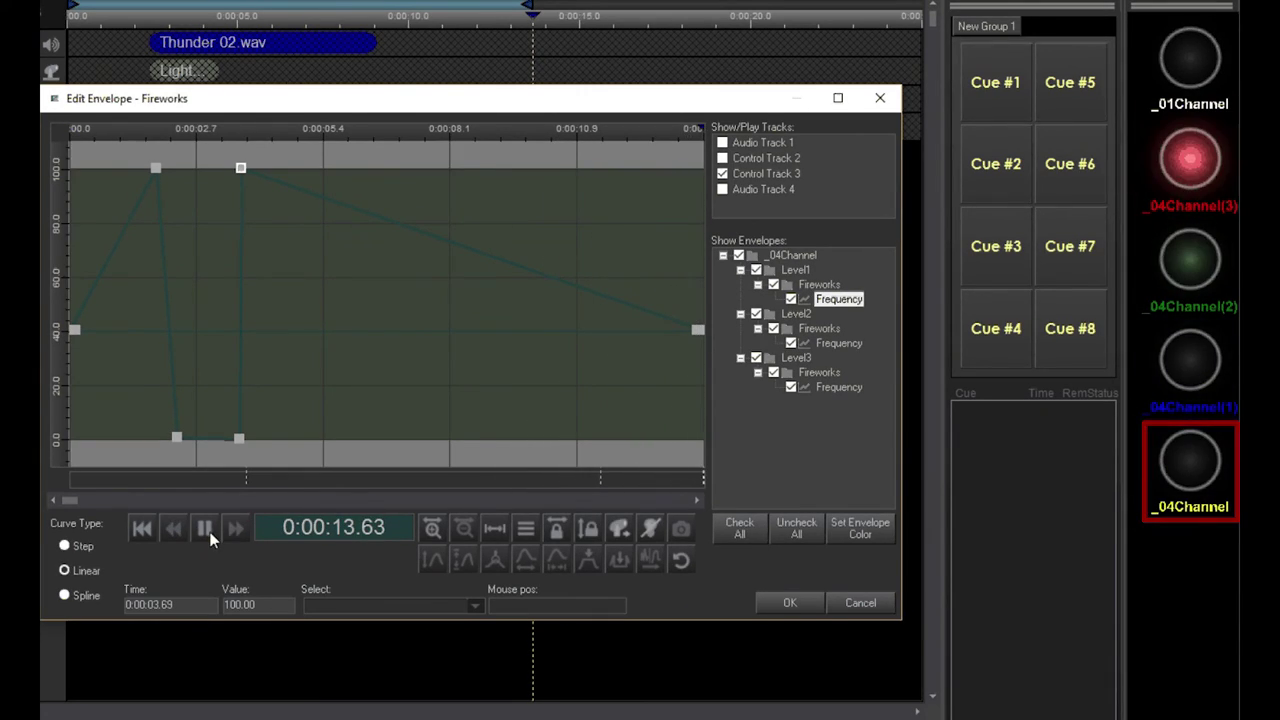
Copy the peak handle and paste it at the lower handle so the first dip holds at 100
right_click(241, 168)
left_click(272, 221)
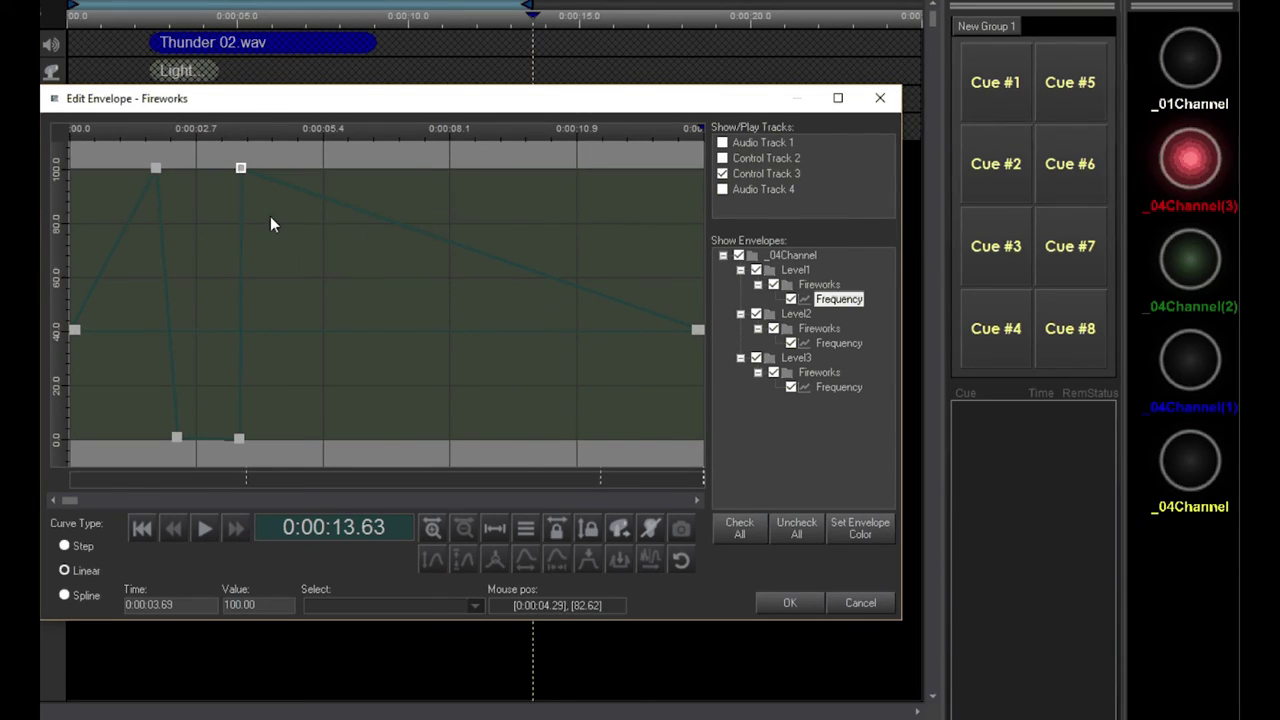
right_click(178, 446)
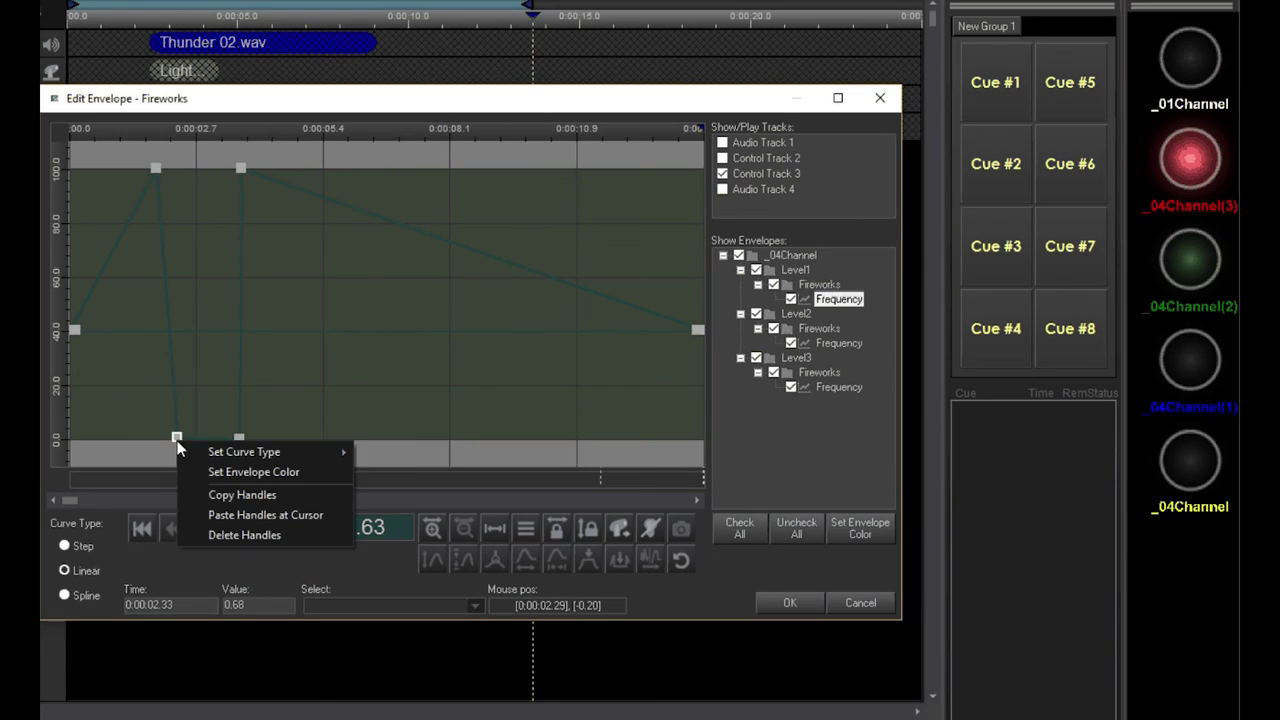
left_click(205, 515)
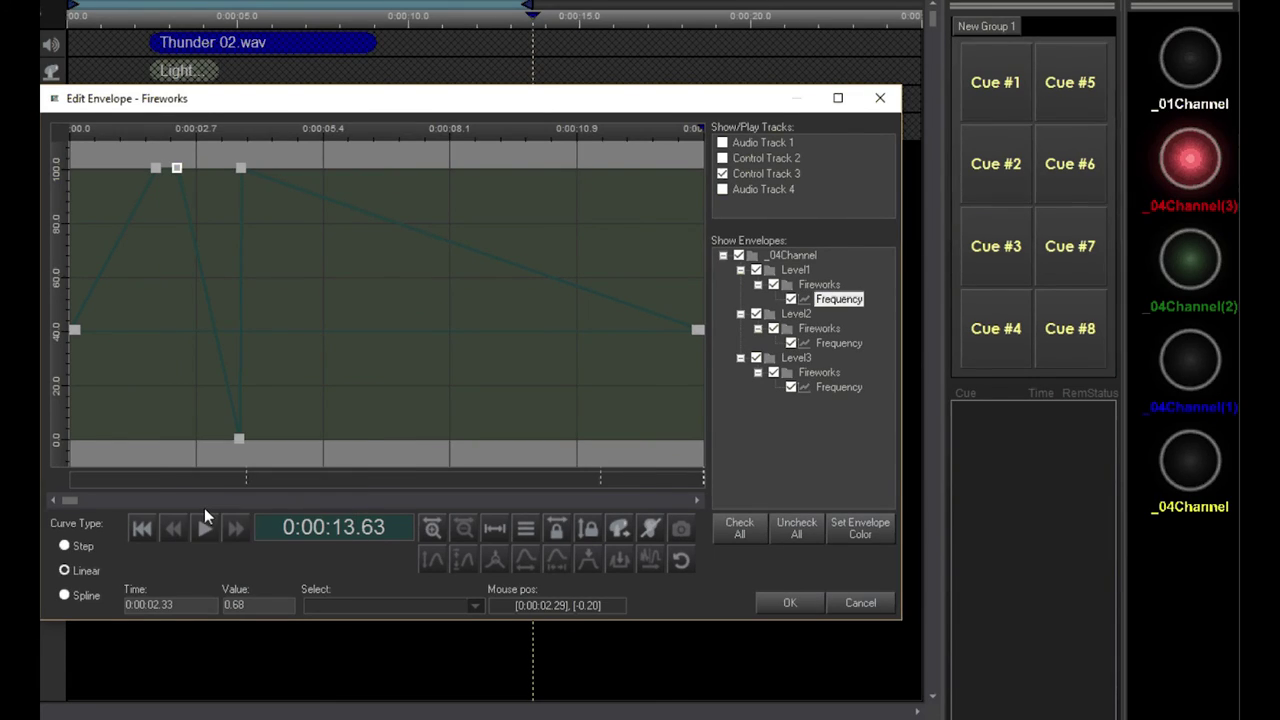